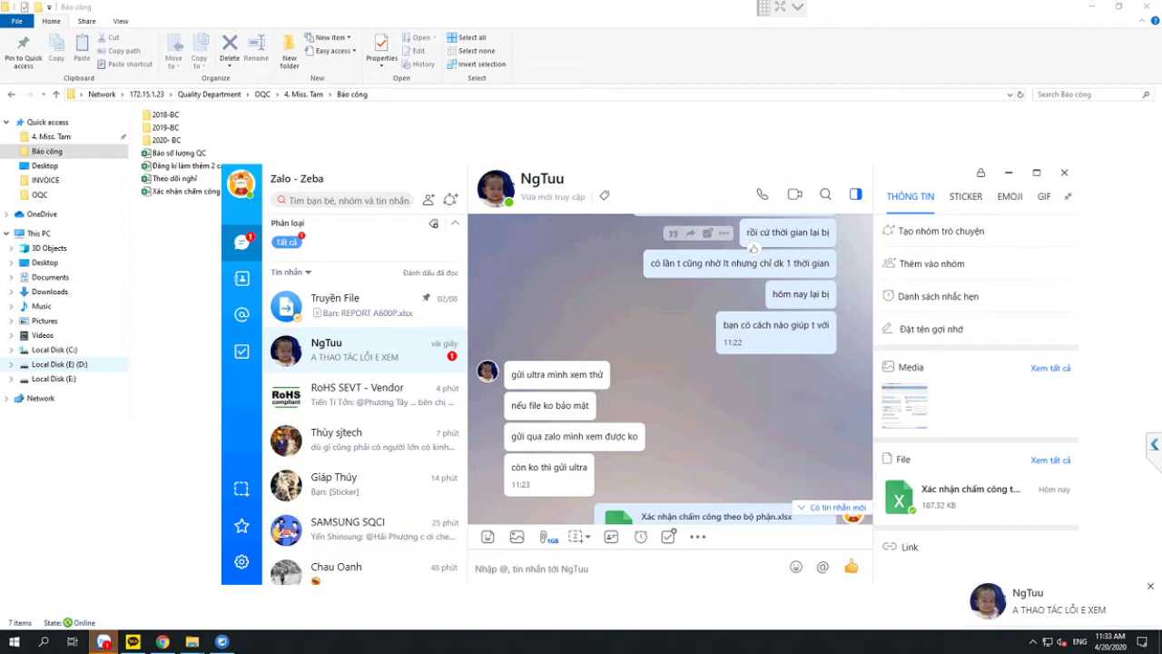
Open the workbook "Xác nhận chấm công theo bộ phận" from the Báo công folder and look over its attendance sheet.
click(227, 140)
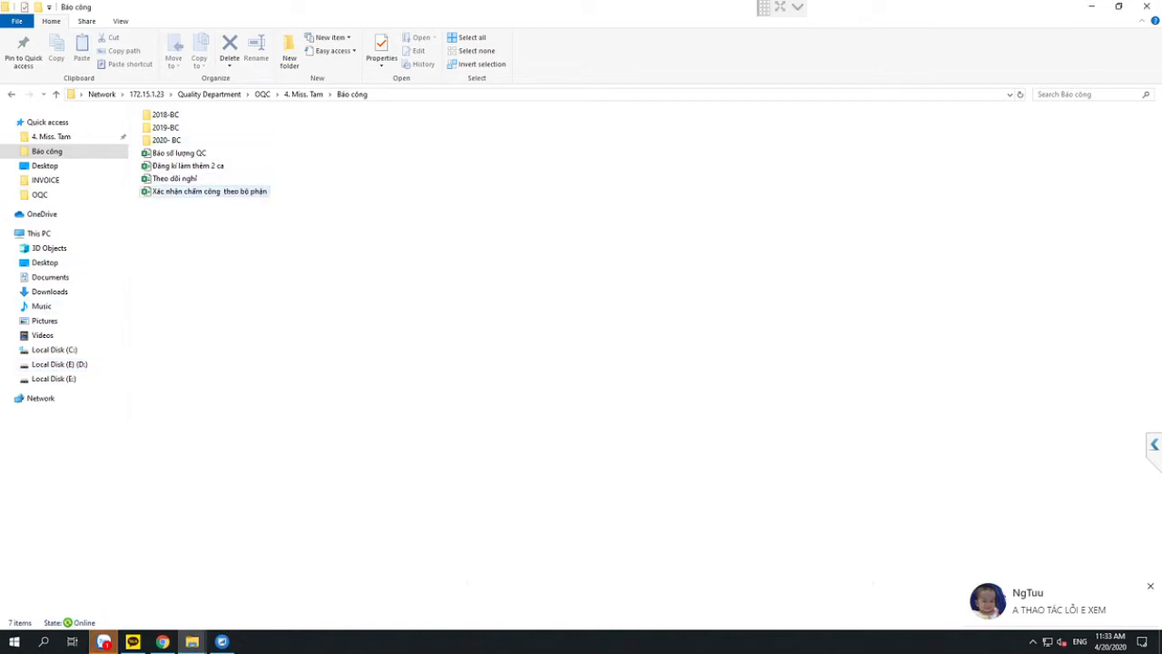
double_click(208, 191)
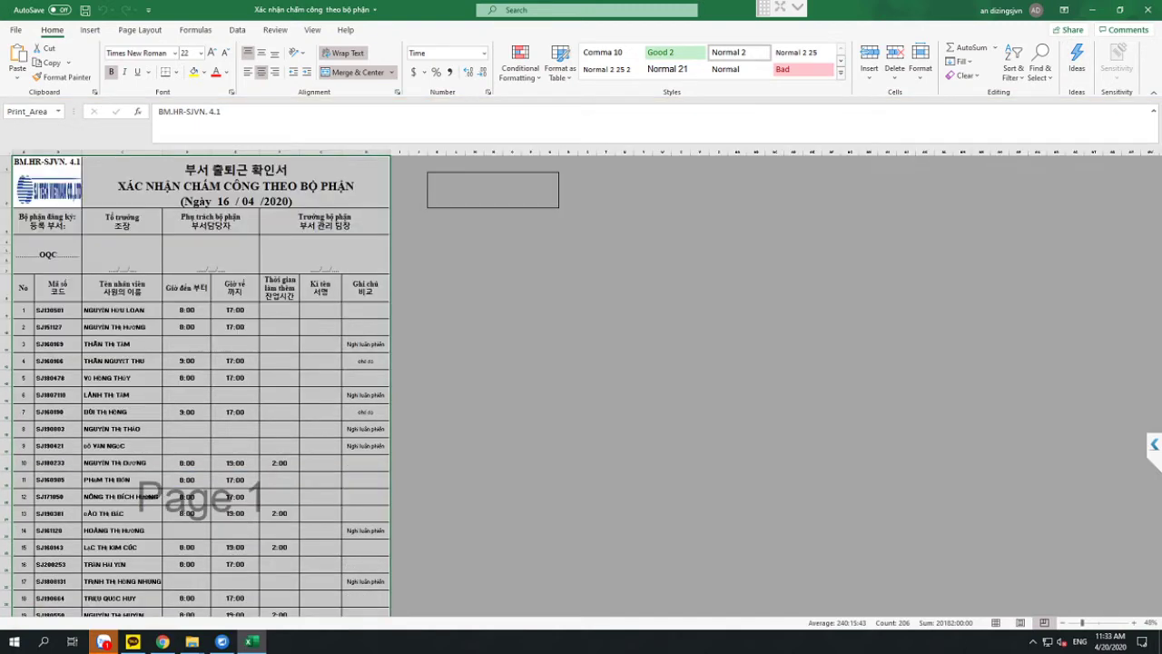
scroll(549, 417, down, 5)
click(549, 418)
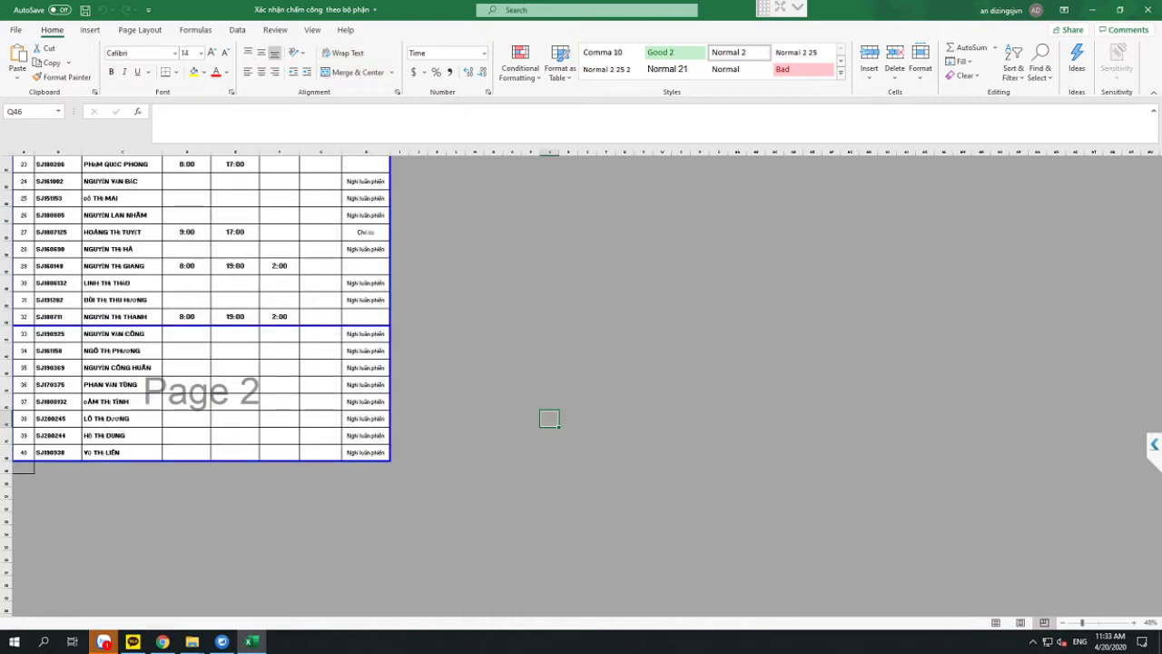
scroll(549, 418, up, 5)
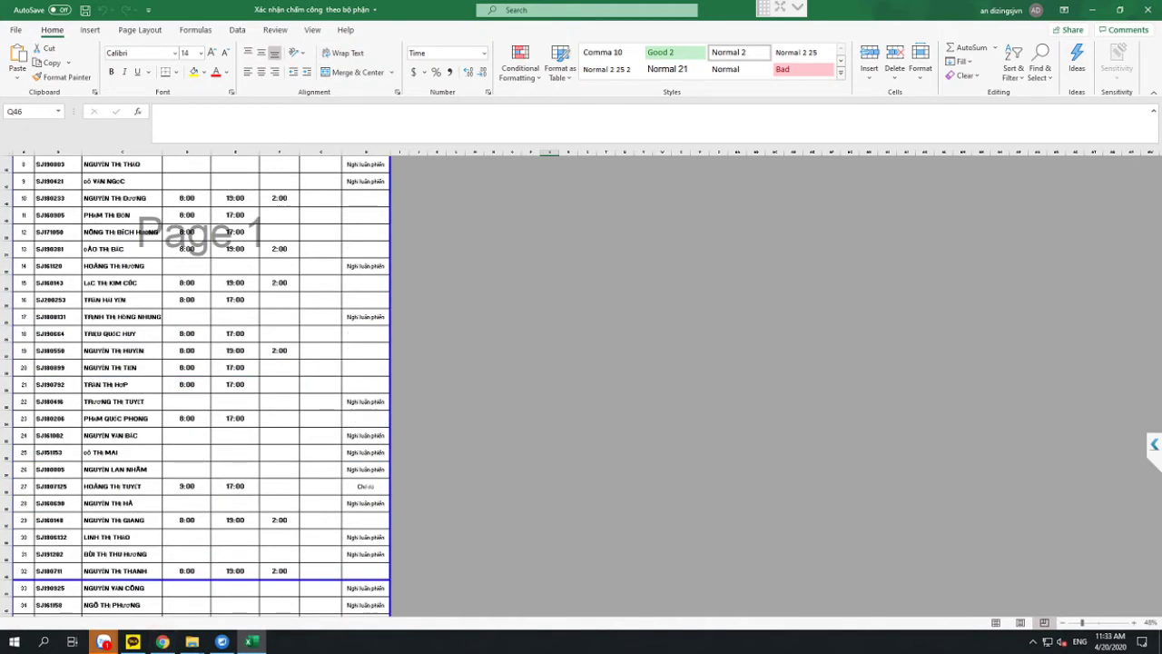
Switch to the Zalo conversation and send the messages "đây bạn" and "trang mình đang mở đó".
key(alt+Tab)
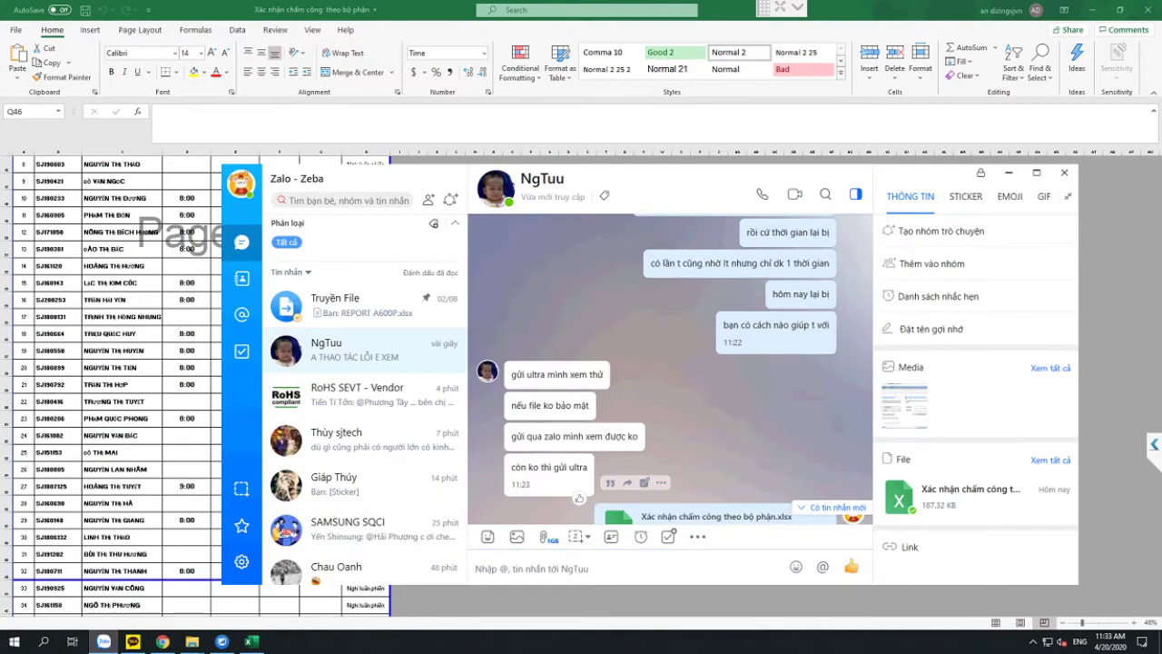
text(đ)
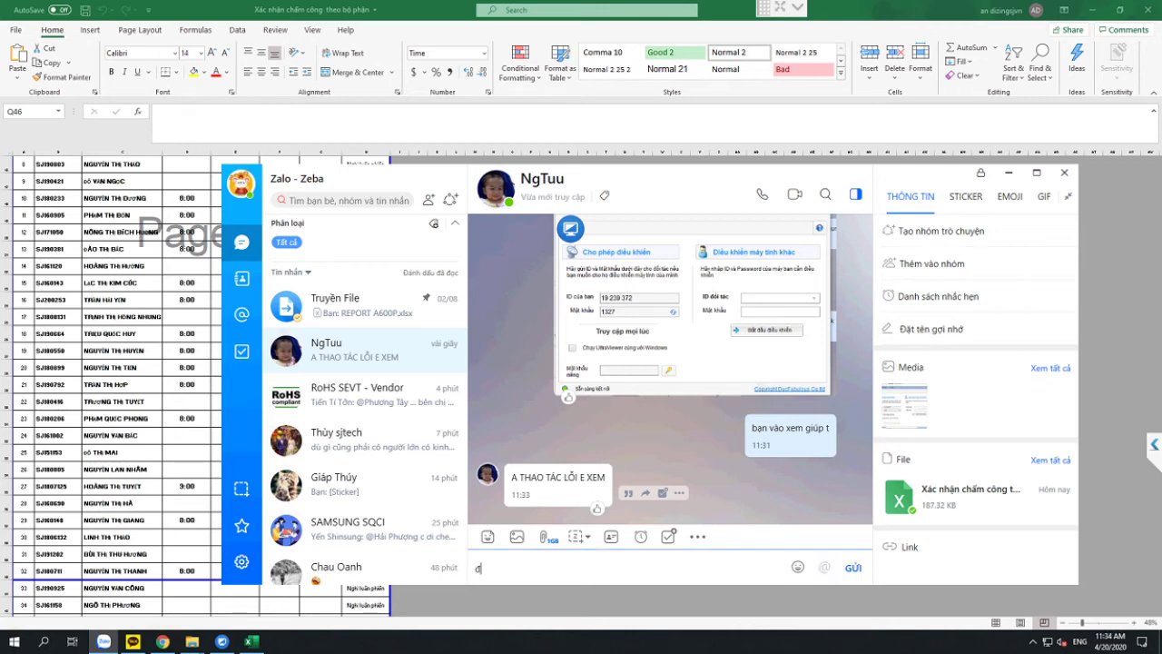
text(ây ban)
key(Return)
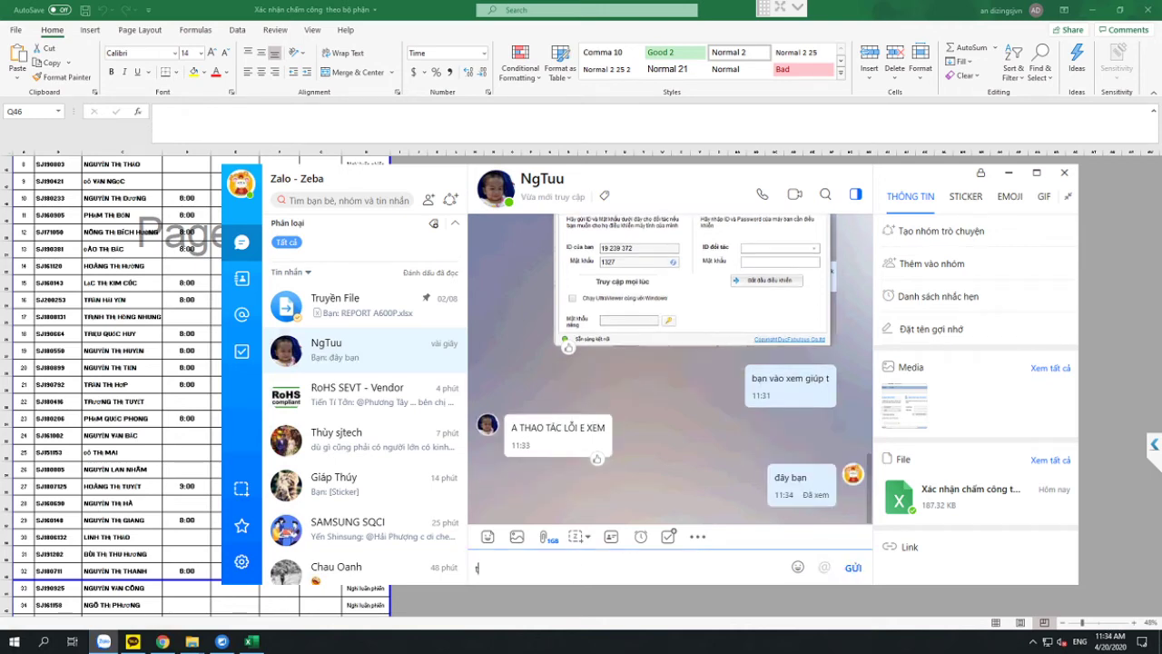
text(trang minh đan)
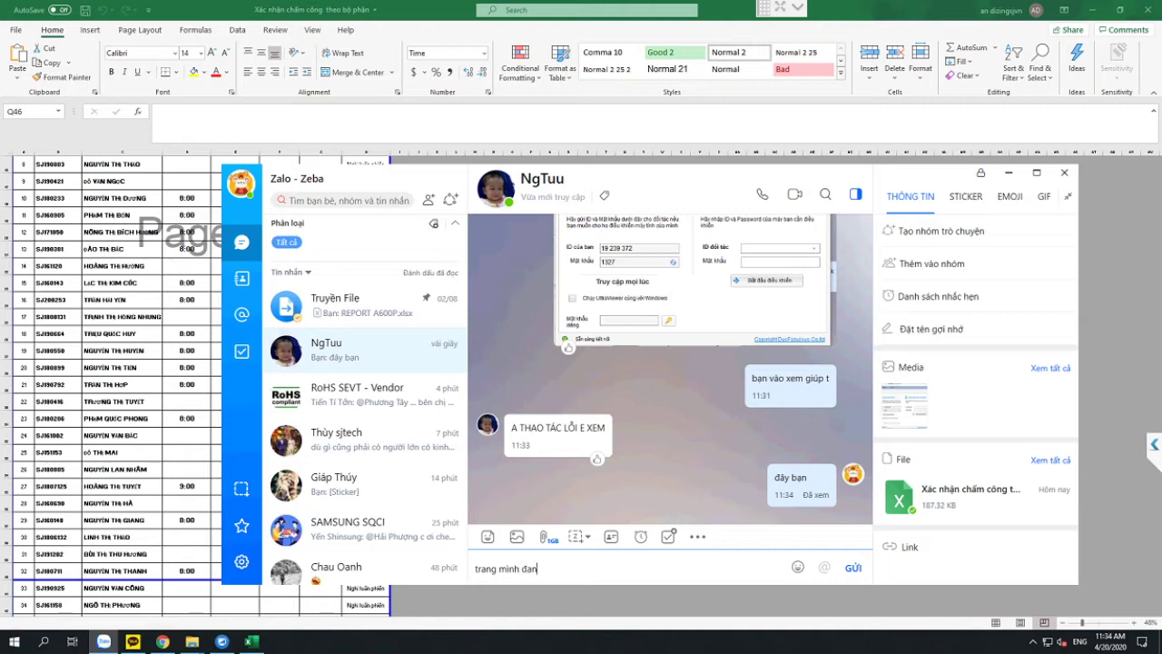
text(g mơr đó)
key(Return)
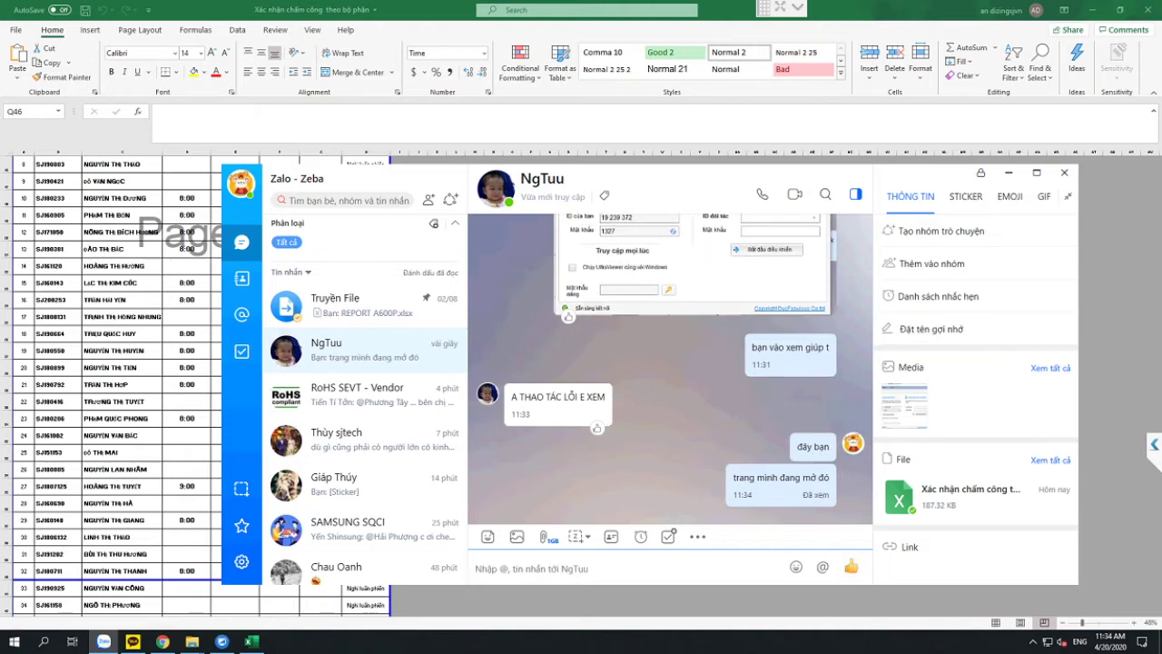
Look back through the earlier Zalo messages about the shared workbook, and bring up the KakaoTalk chat list.
scroll(670, 369, up, 1)
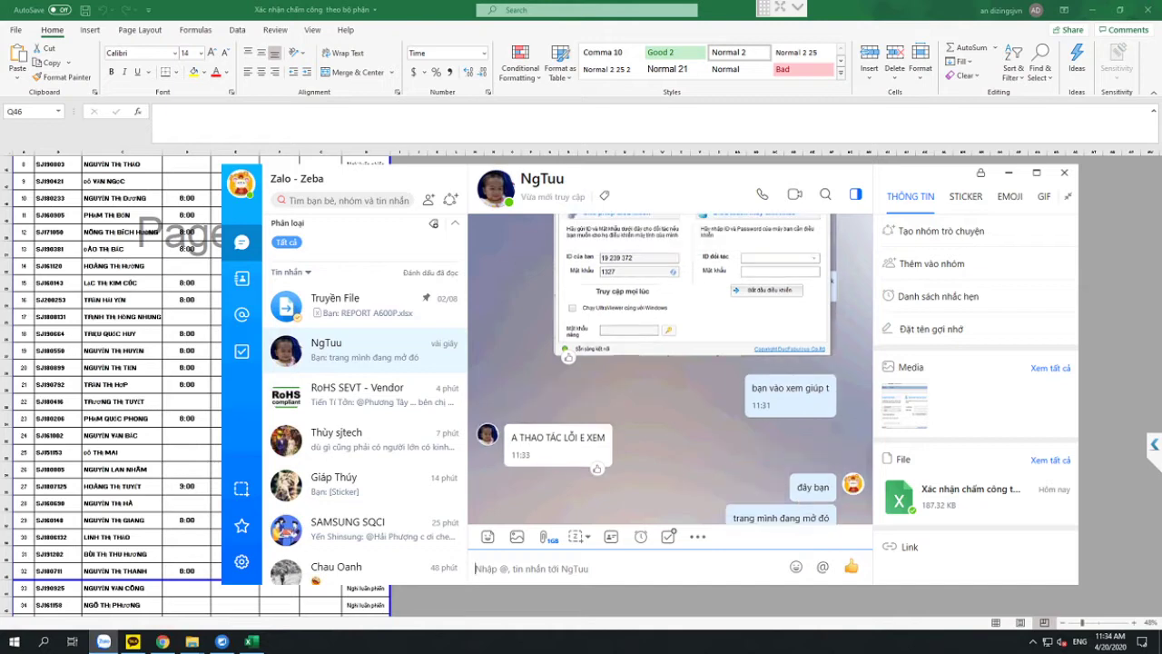
scroll(670, 369, up, 3)
scroll(670, 369, up, 3)
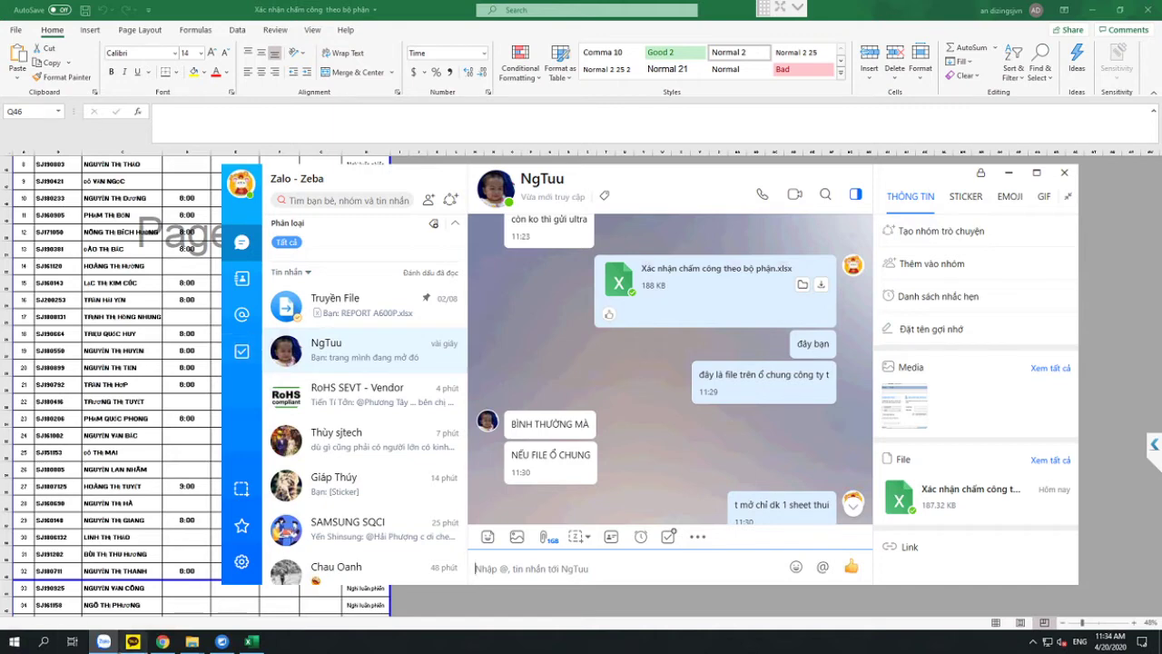
click(132, 641)
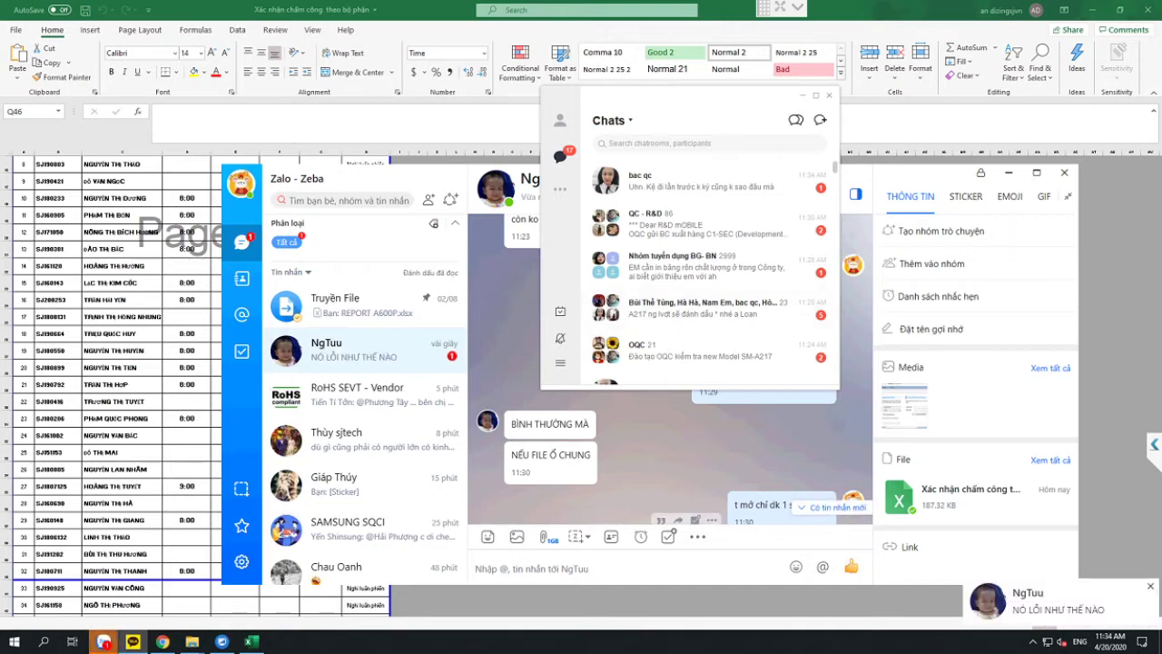
Go to the newest messages in the Zalo conversation and reply "chỉ mở dk 1 sheet lỗi chỉ đọc mà".
click(834, 507)
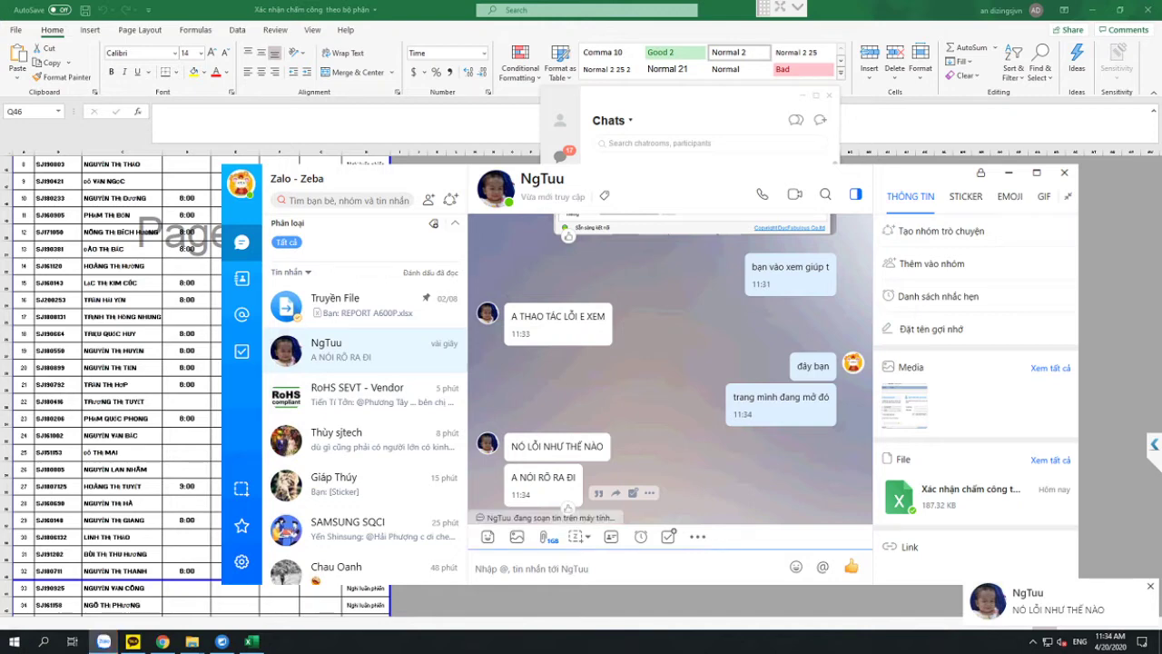
text(chỉ mở dk 1 d)
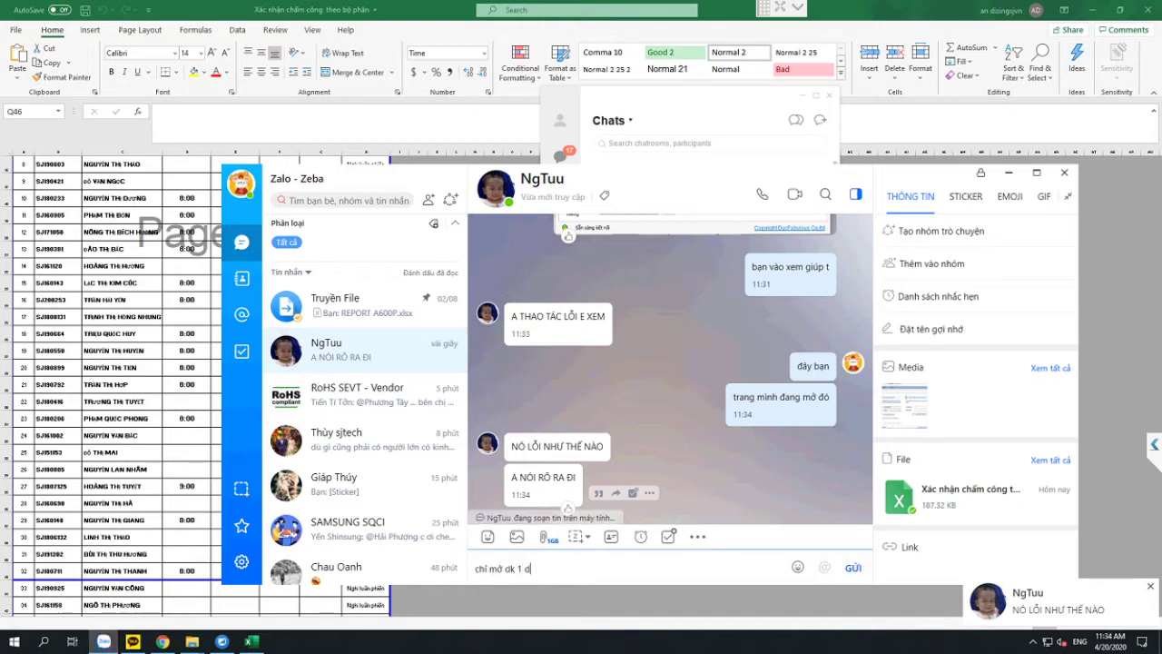
key(BackSpace)
text(sheet)
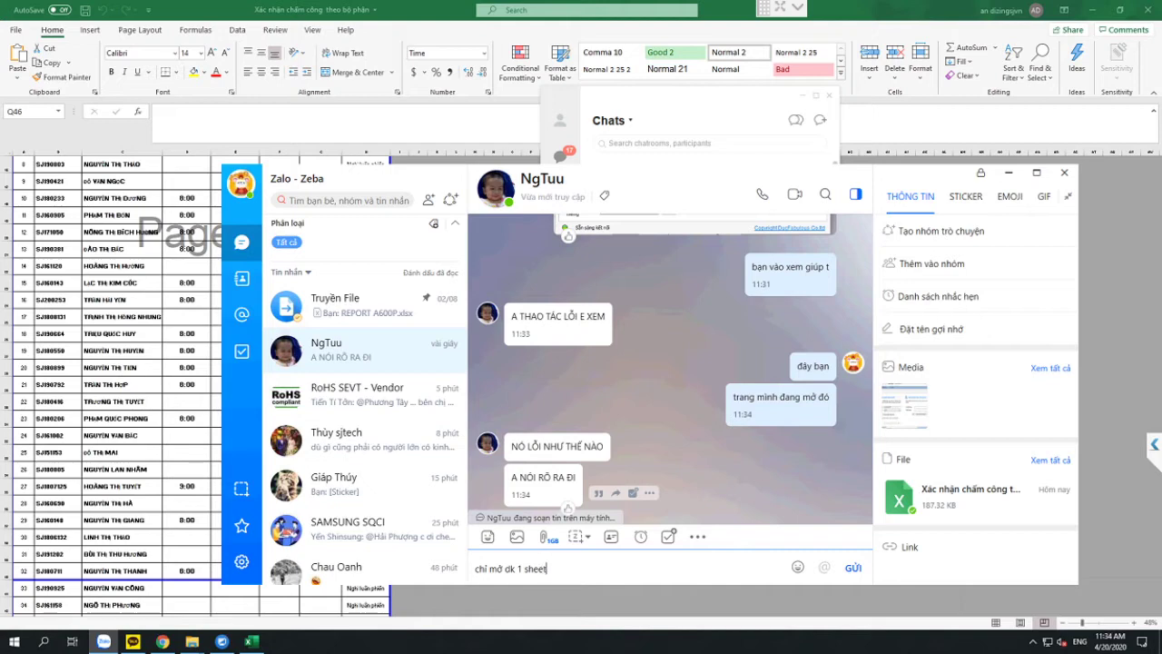
text( lỗi chỉ đo)
text(c)
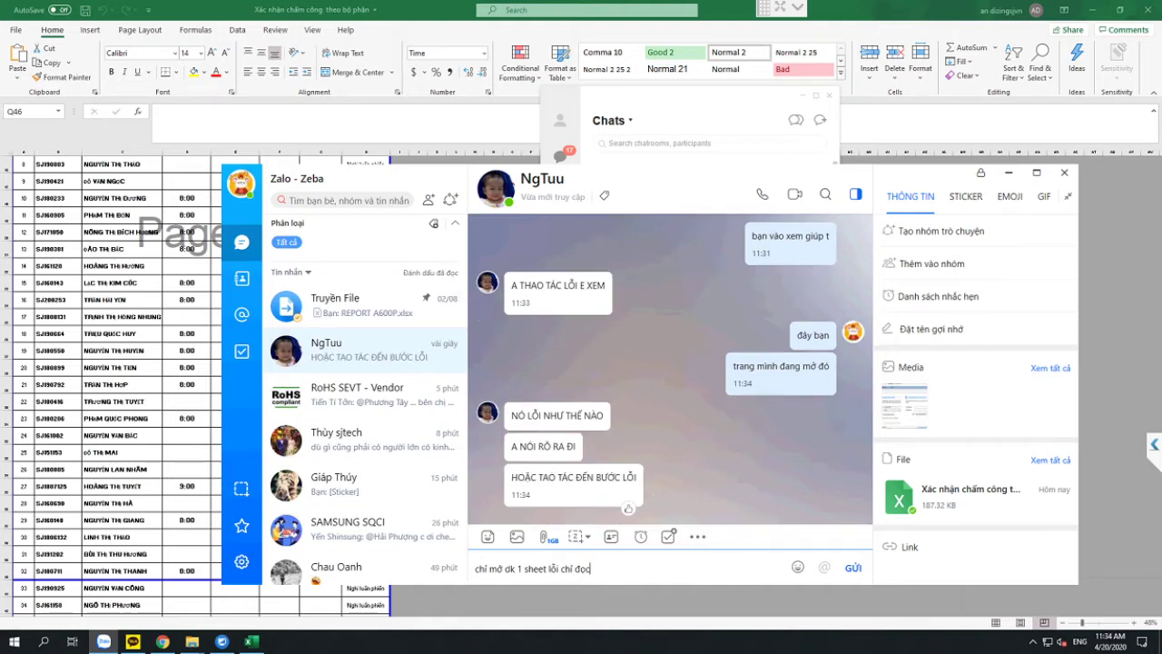
text(j maf)
key(Return)
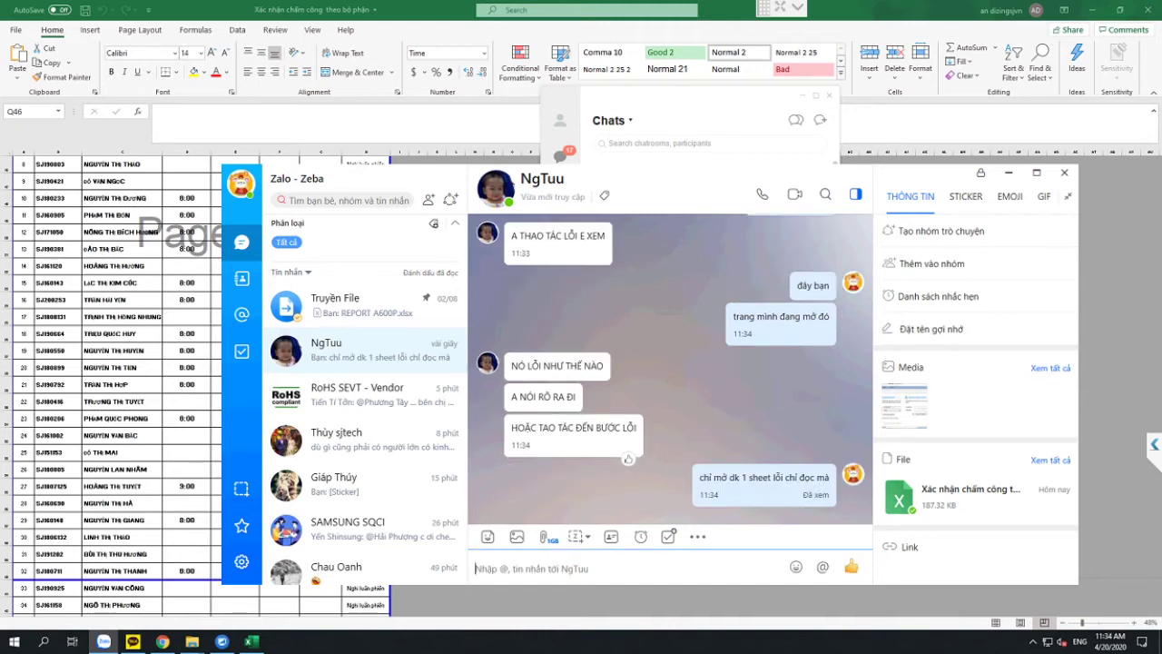
Glance through the KakaoTalk chat list and return to the attendance workbook in Excel.
key(alt+Tab)
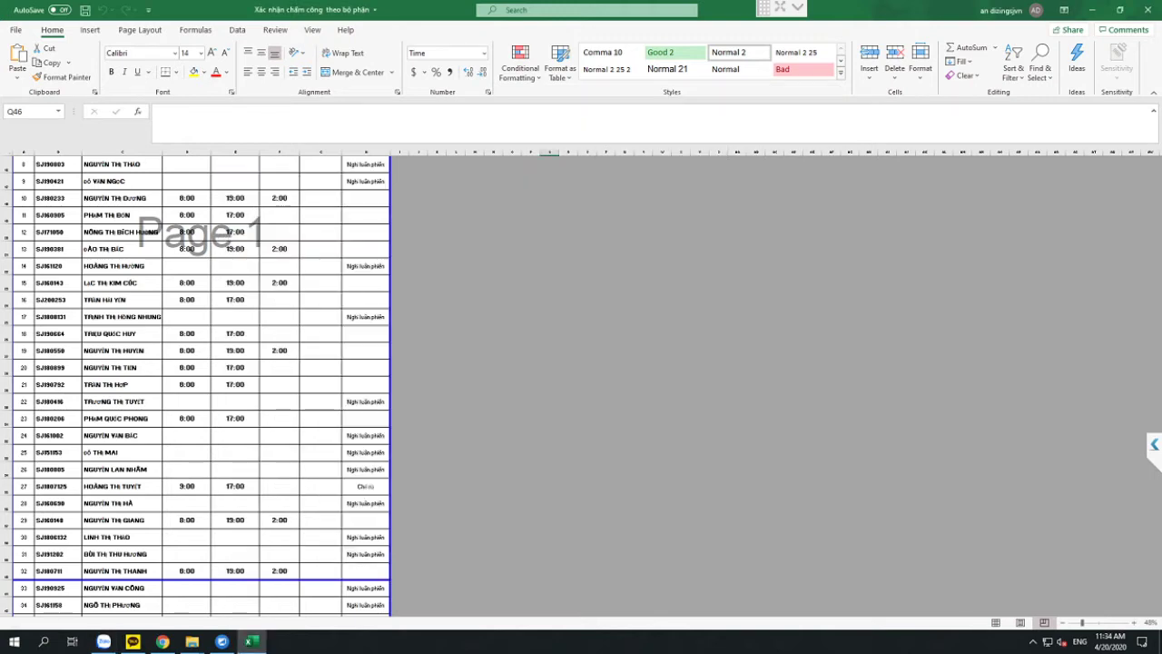
click(680, 536)
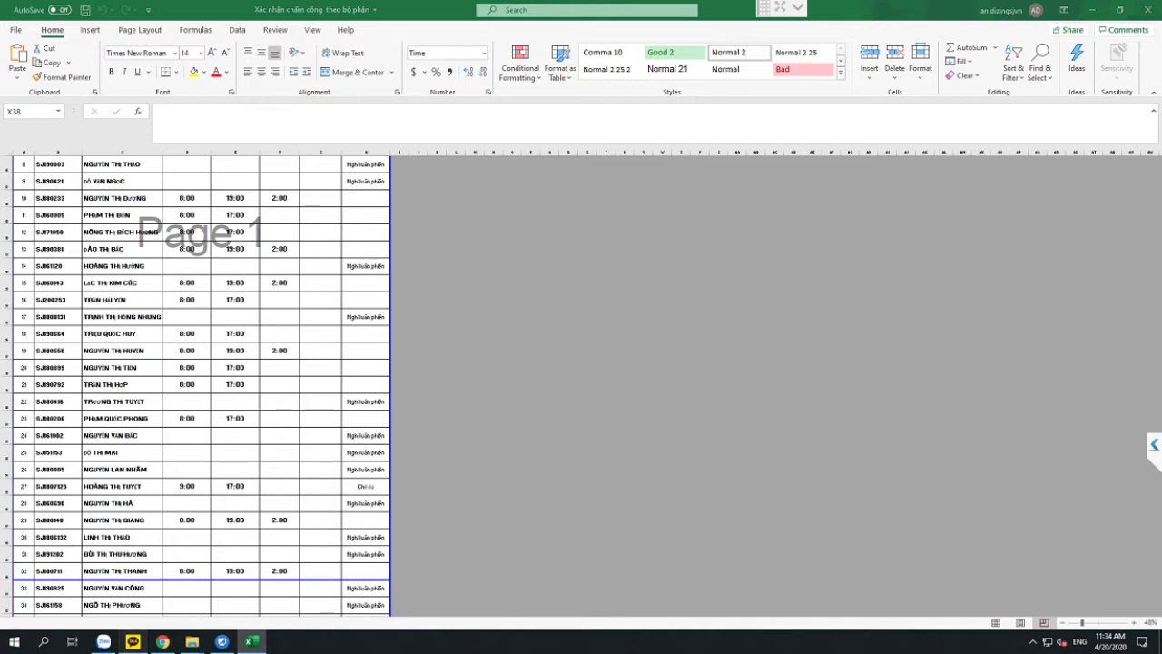
key(alt+Tab)
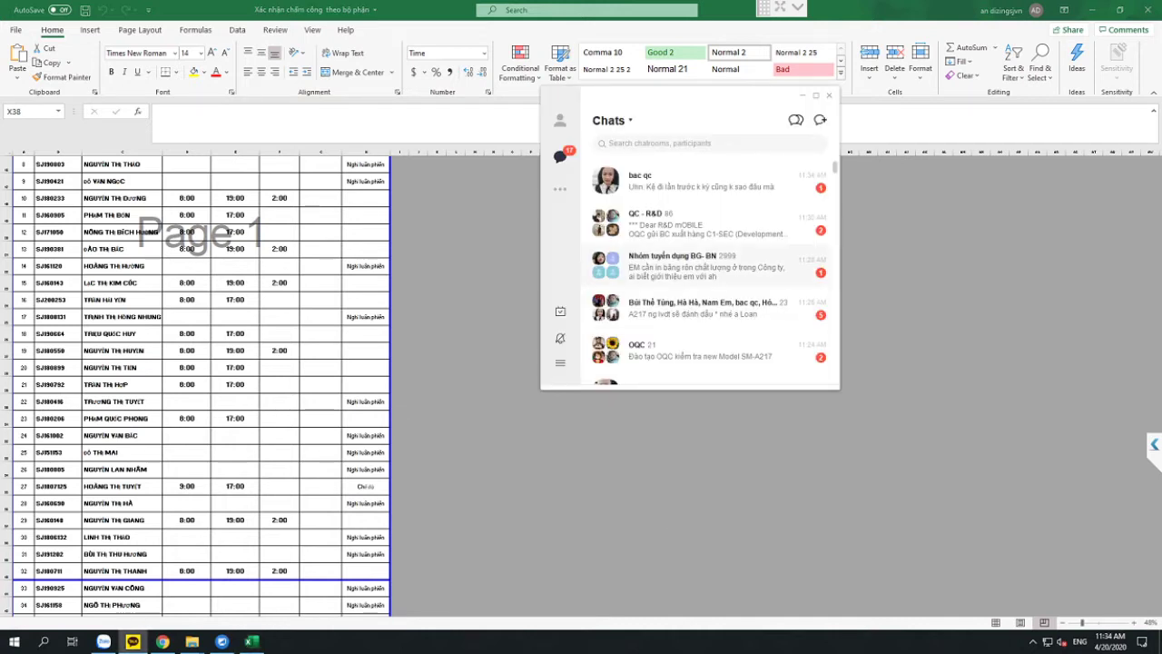
scroll(708, 272, down, 2)
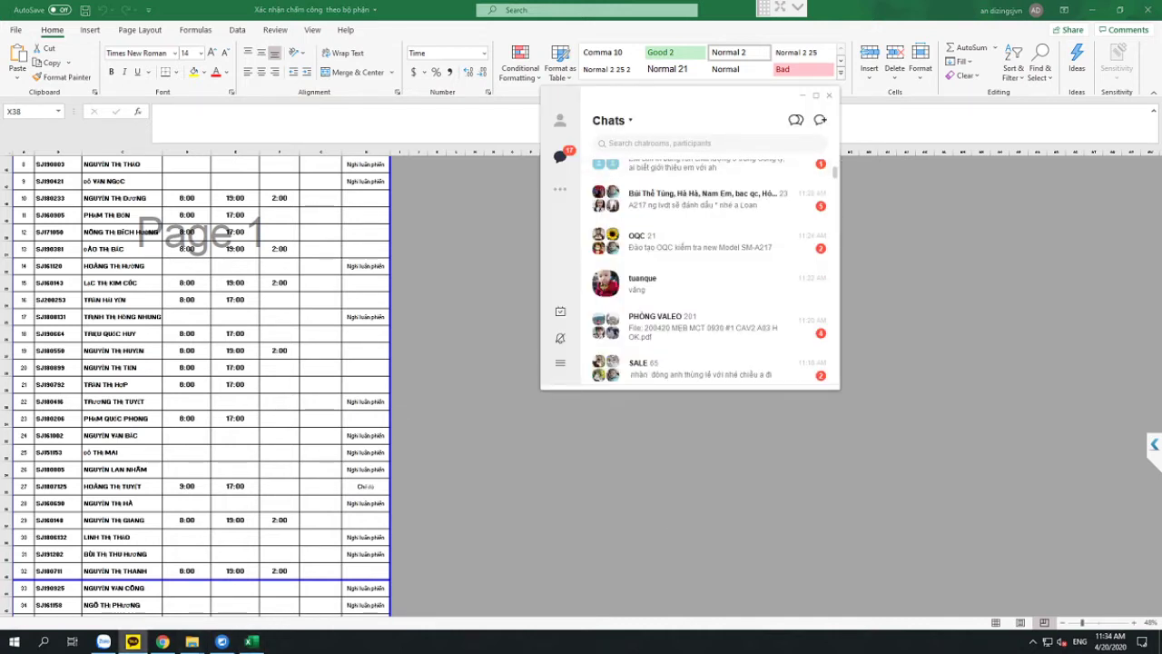
key(alt+Tab)
Switch the attendance sheet to Normal view, check it from end to start, and close the workbook without saving.
scroll(580, 381, down, 4)
click(122, 569)
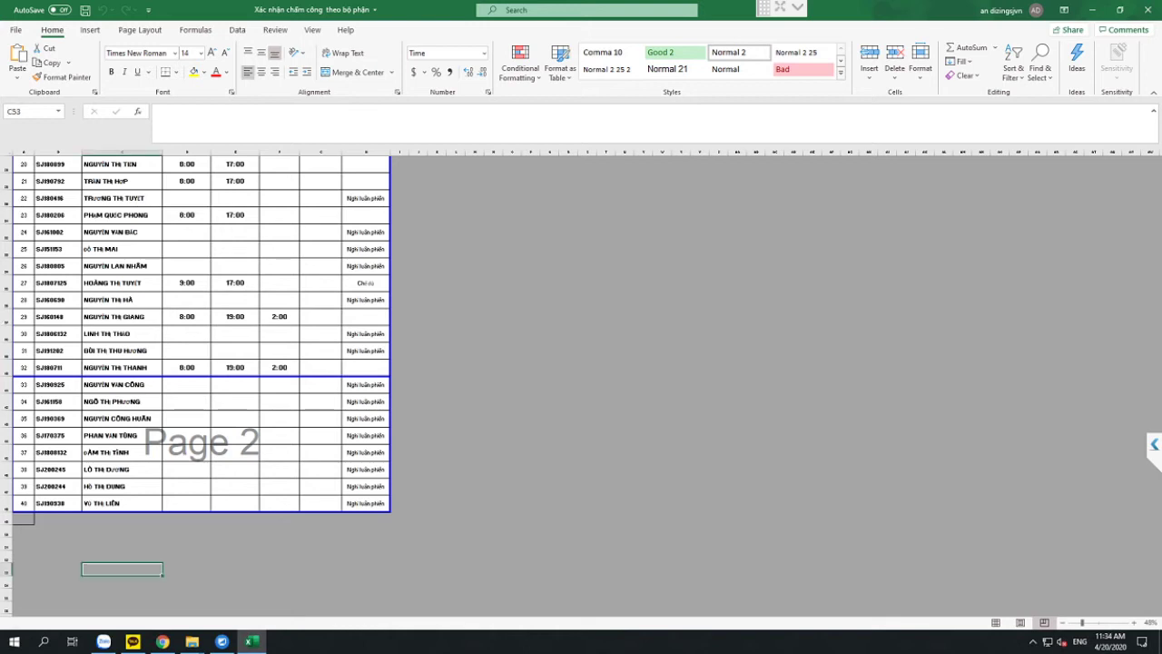
click(605, 594)
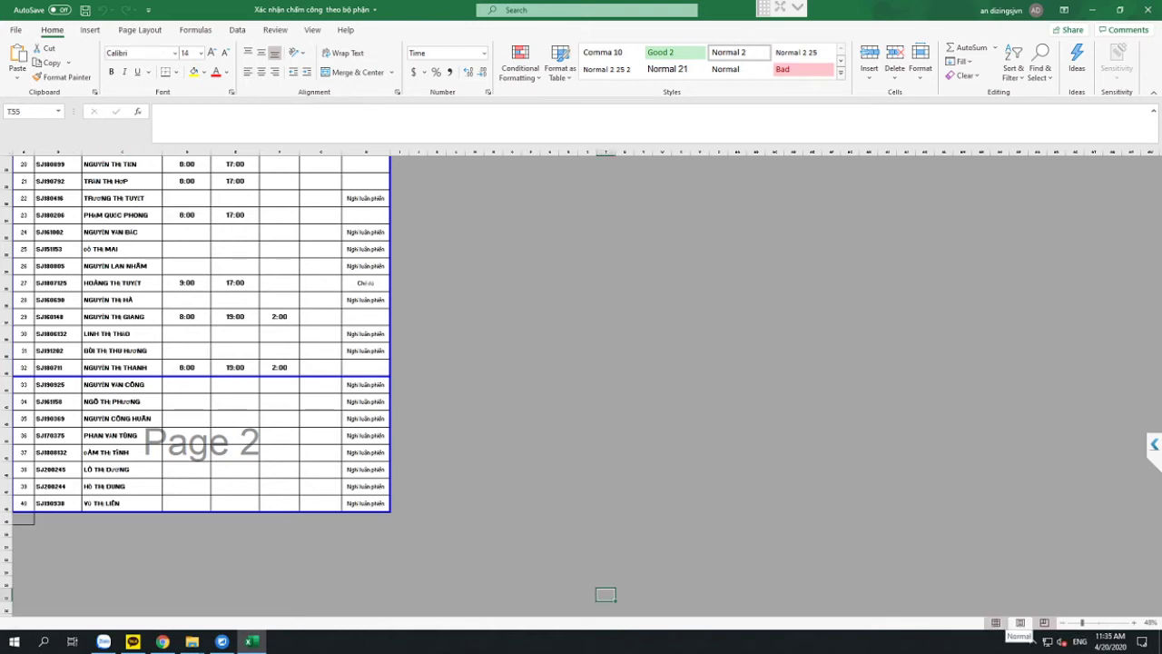
click(996, 623)
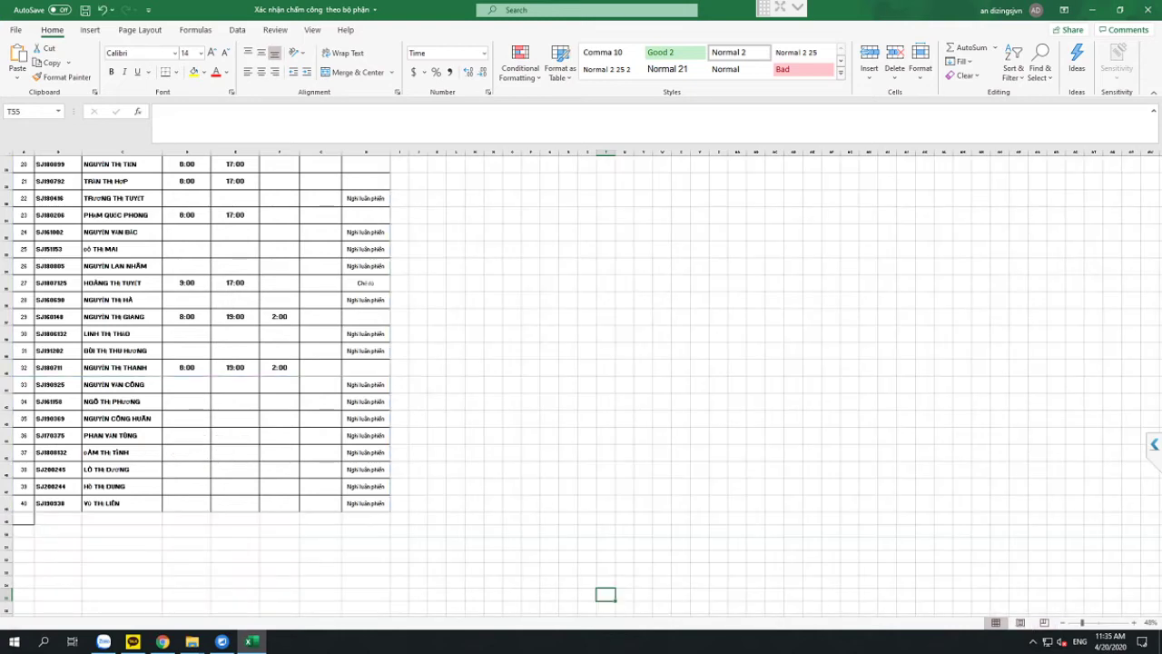
scroll(581, 381, up, 7)
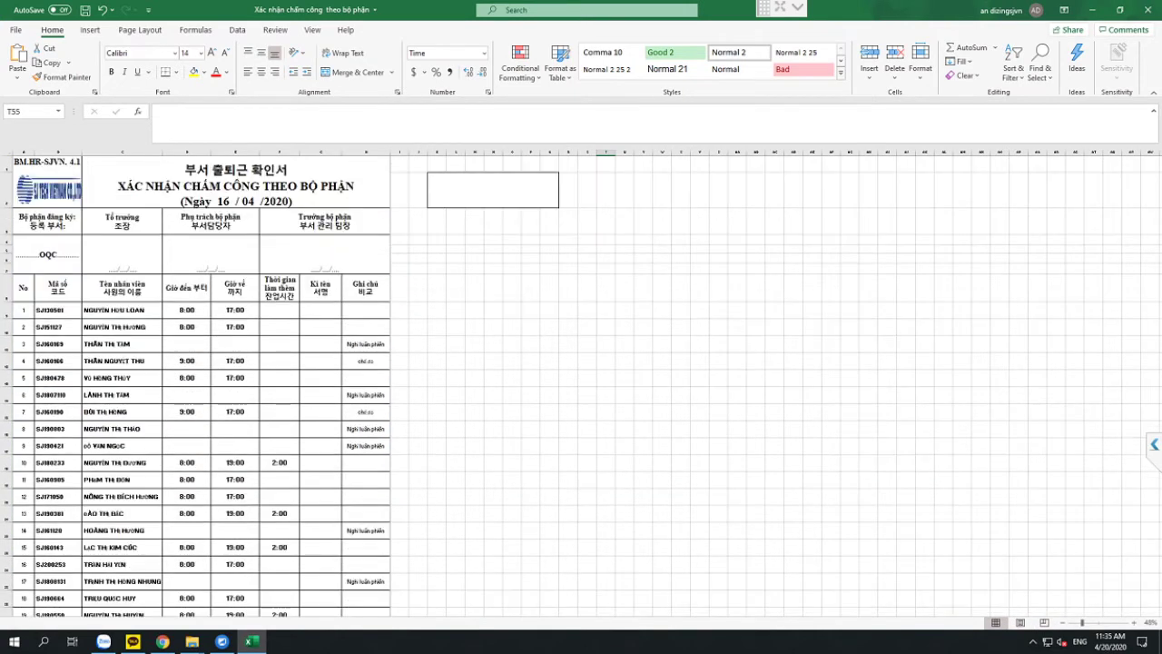
key(alt+F4)
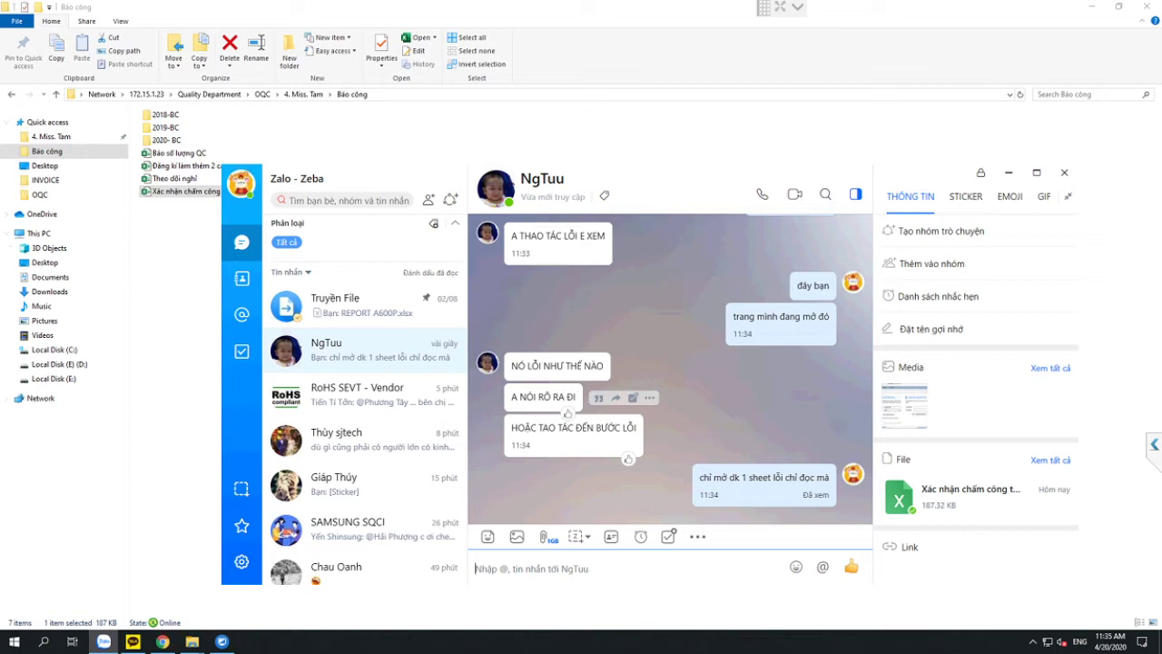
Open the workbook "Đăng kí làm thêm 2 ca" from the Báo công folder to examine its sheets, and close it.
key(alt+Tab)
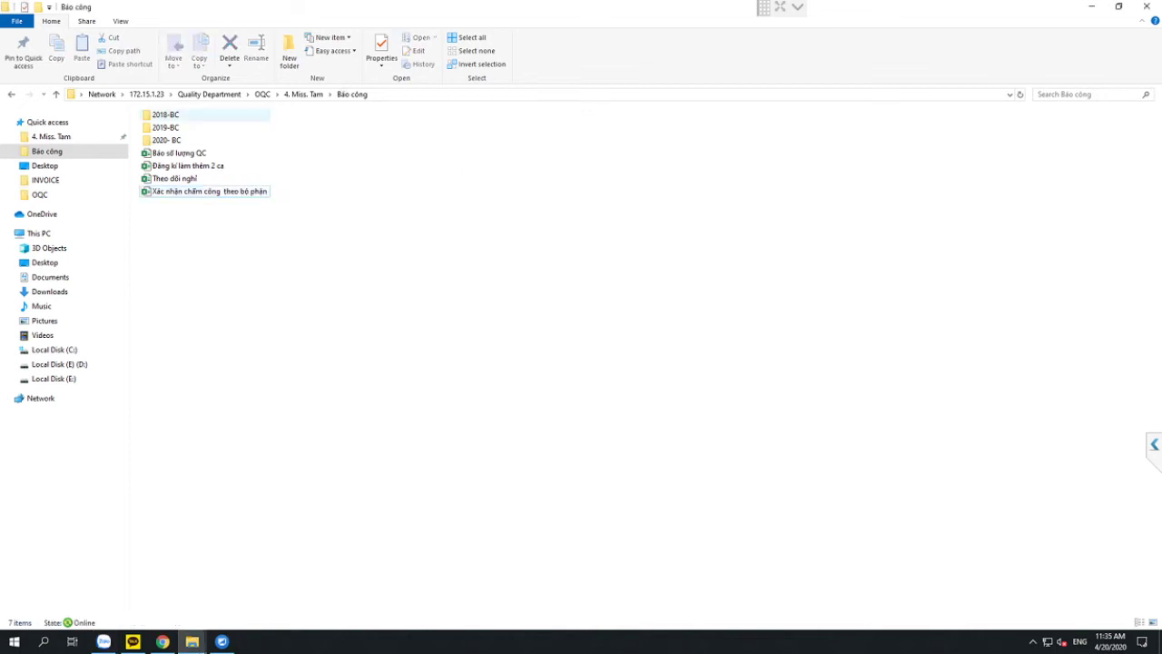
click(236, 166)
key(Return)
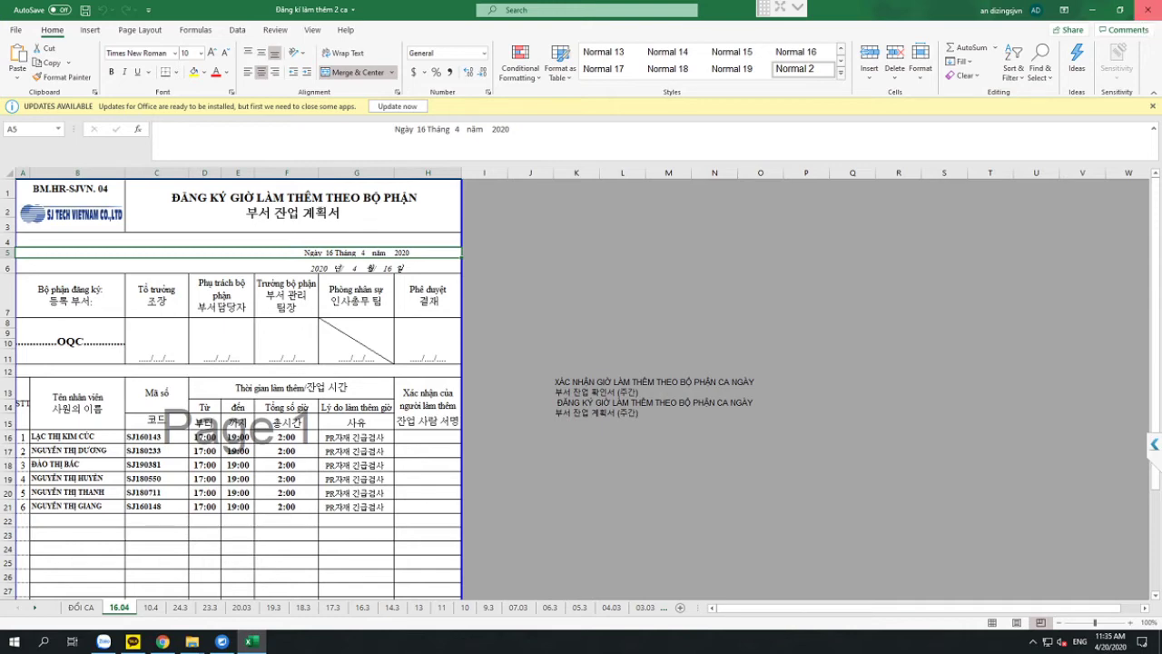
click(1147, 9)
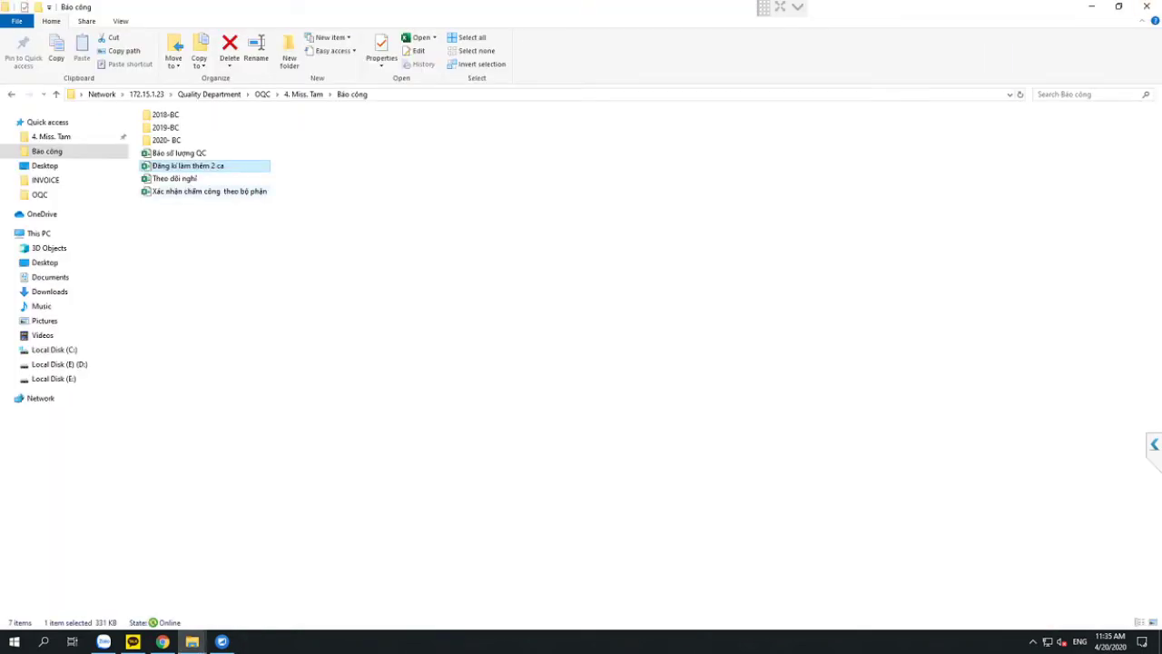
Examine the file properties of "Xác nhận chấm công theo bộ phận" and reopen the workbook briefly for another check.
click(209, 191)
right_click(241, 189)
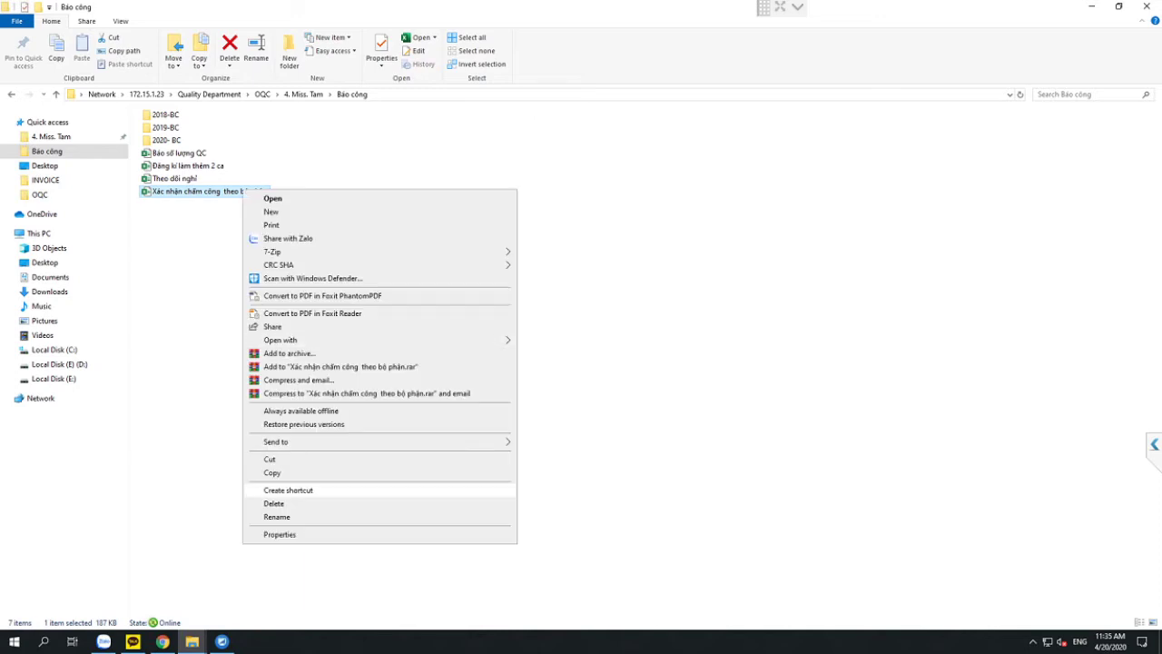
click(272, 534)
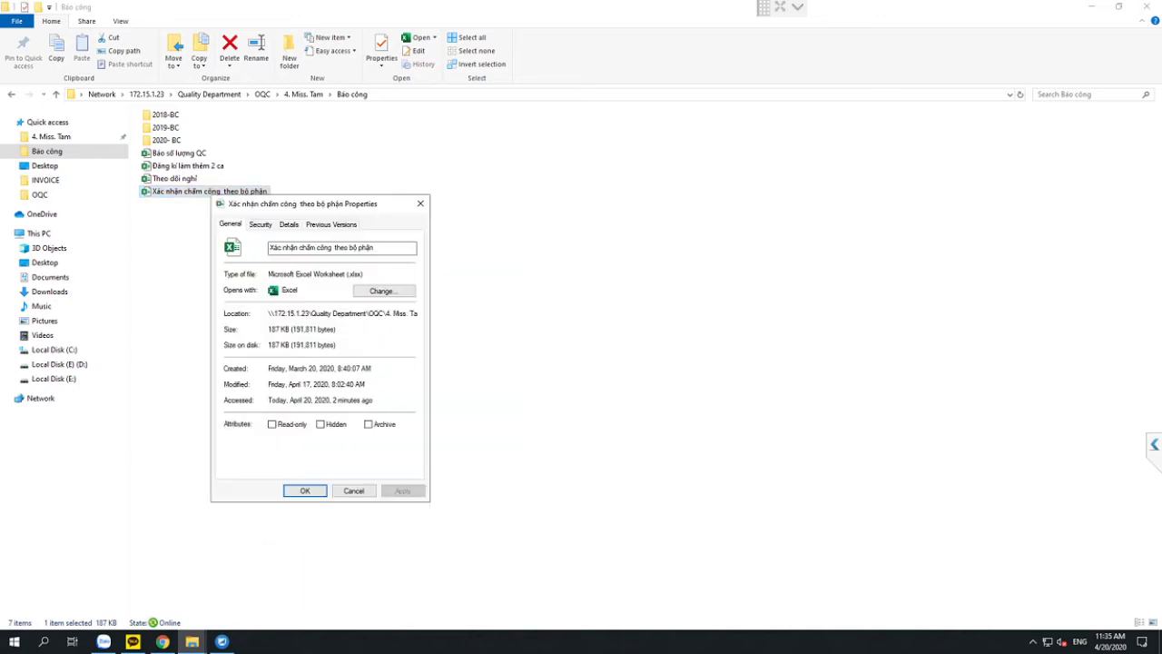
click(353, 490)
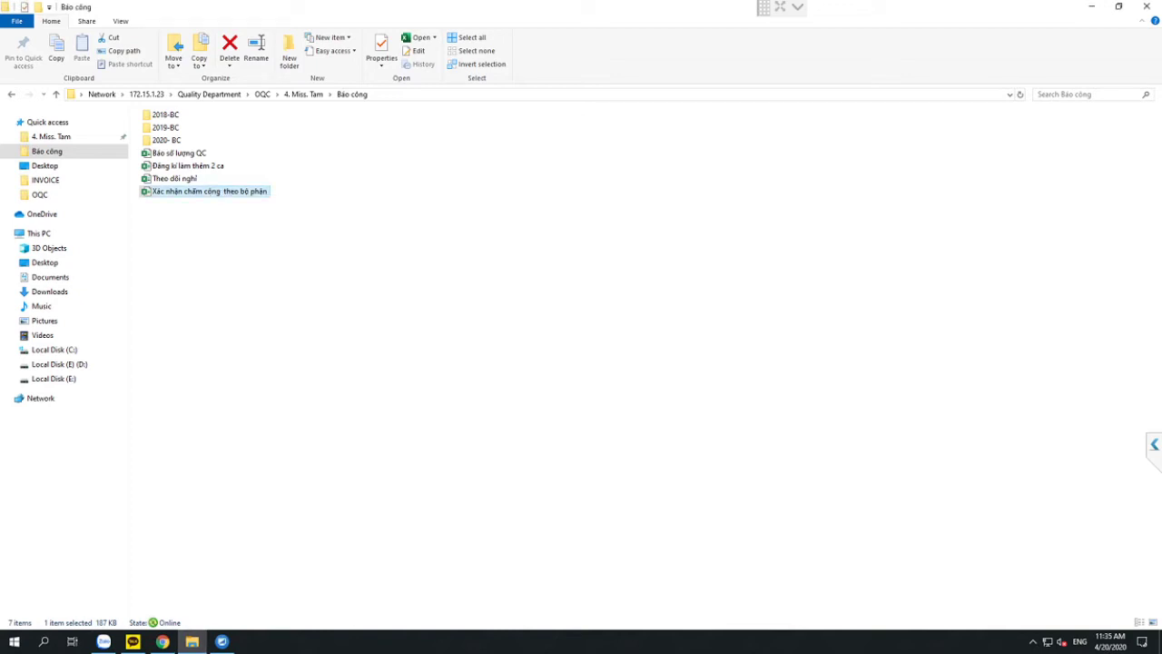
key(Return)
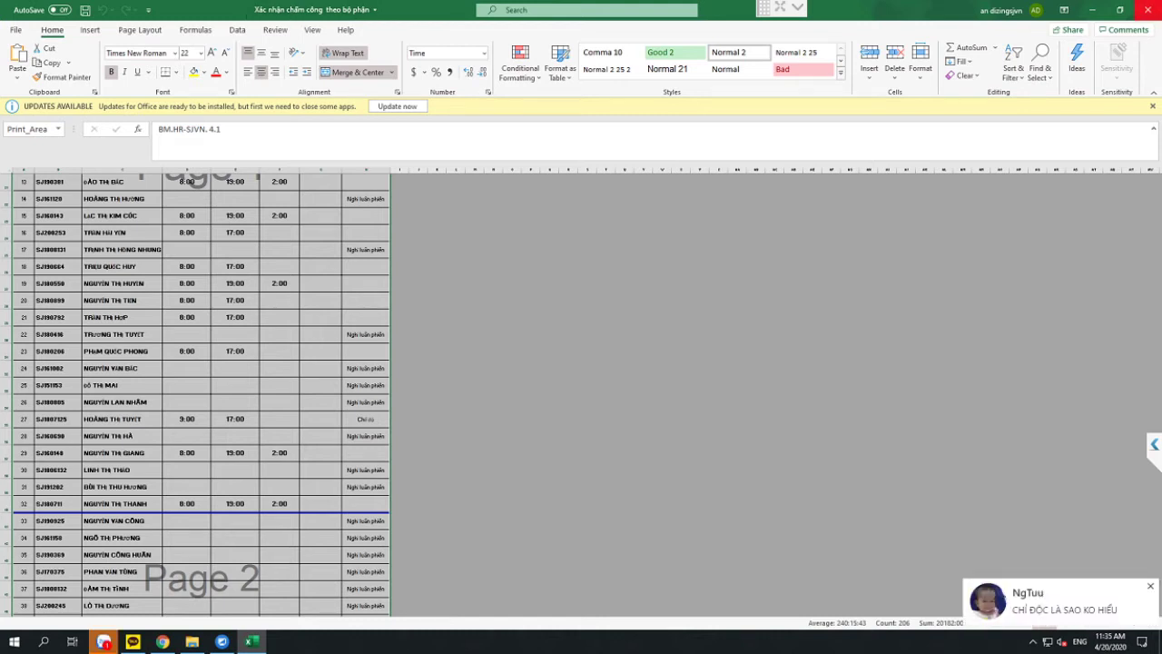
click(1147, 9)
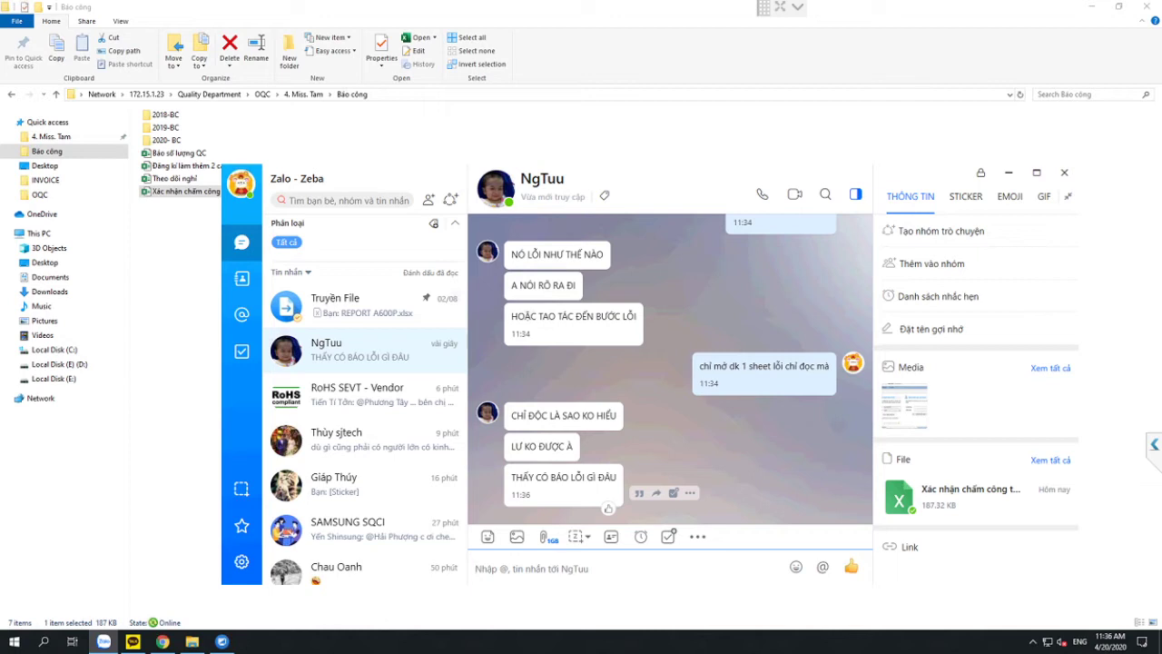
text(ban)
text( chia sẻ)
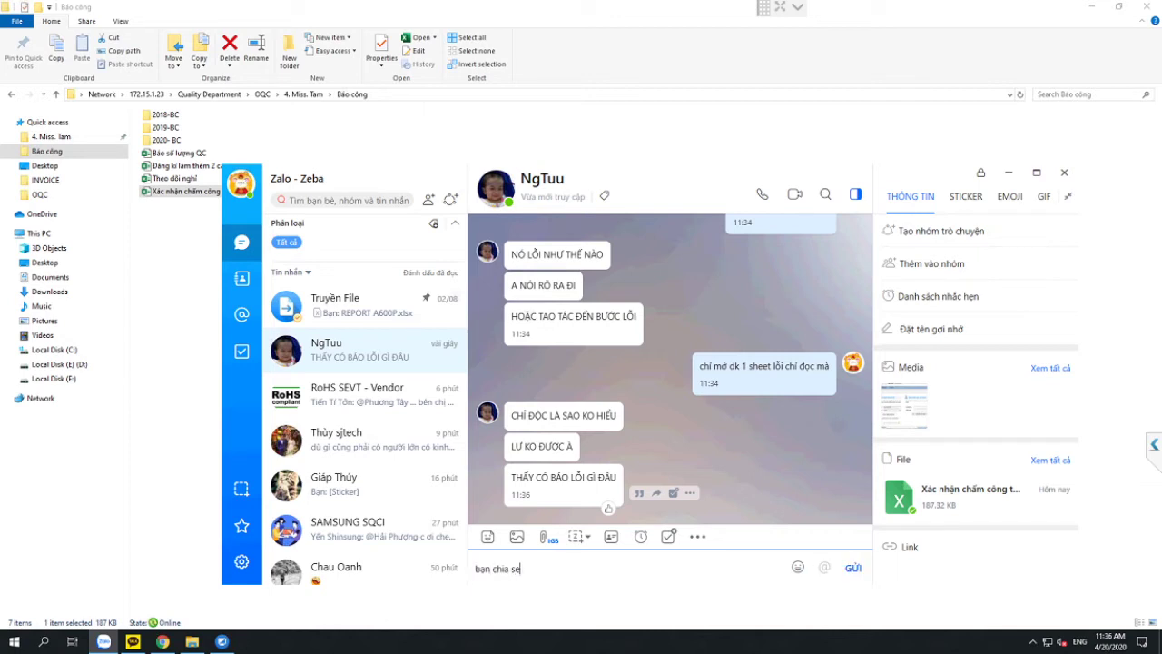
key(BackSpace)
key(BackSpace)
key(BackSpace)
key(BackSpace)
key(BackSpace)
key(BackSpace)
key(BackSpace)
key(BackSpace)
key(BackSpace)
key(BackSpace)
key(BackSpace)
Send the helper two chat messages: "sao bạn cứ nói k hiểu nhỉ" and "ý là có rất nhiều sheet".
text(sao bạn cũ nói k hiểu nhỉ)
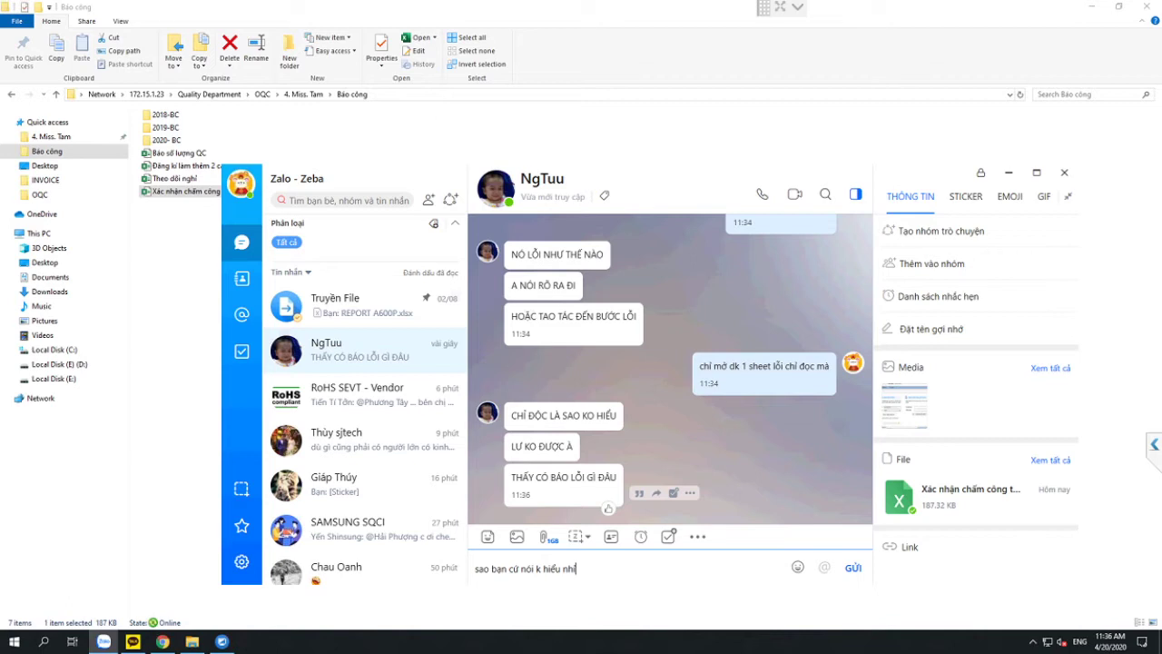
key(Return)
text(ý m)
key(BackSpace)
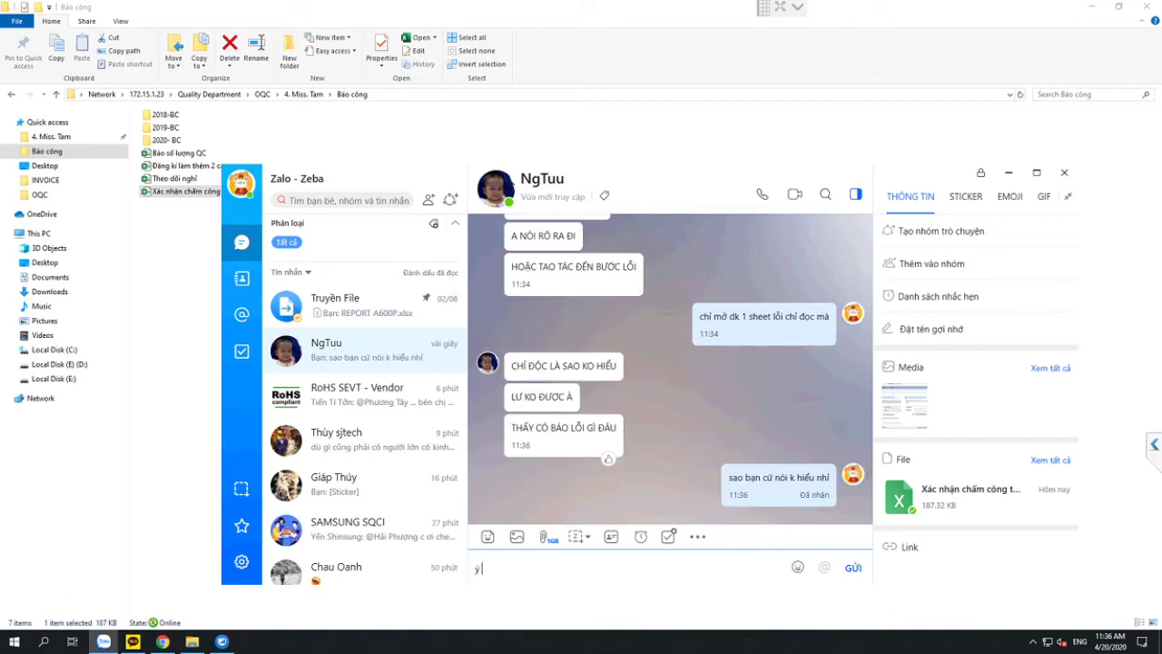
text(la)
text(f có rất )
text(nhiều sheet)
key(Return)
Send the helper the message "nhưng hiện nó chỉ cho mở 1 sheet thui".
text(nhưng h)
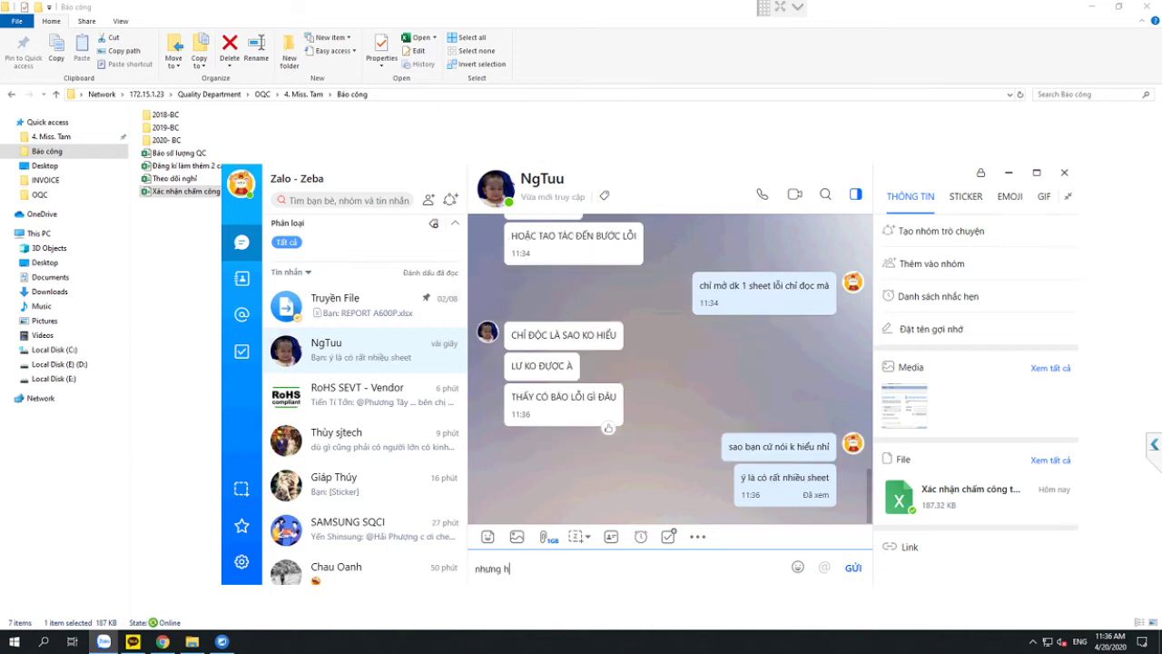
text(iện nó chỉ cho mở )
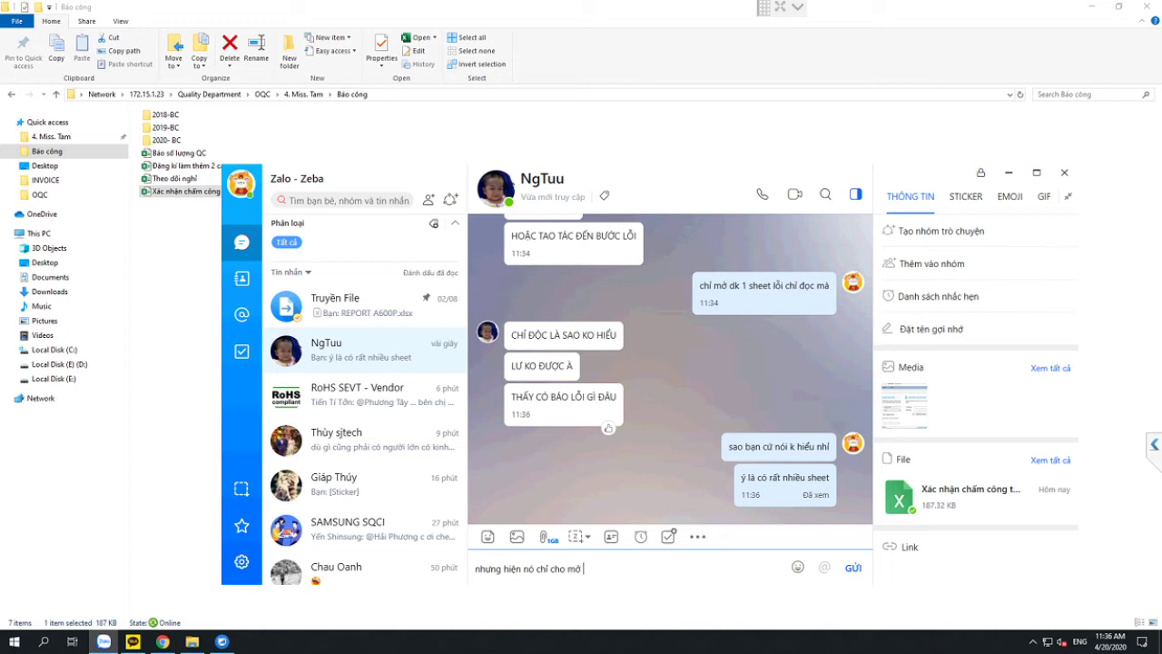
text(1 sheet thui)
key(Return)
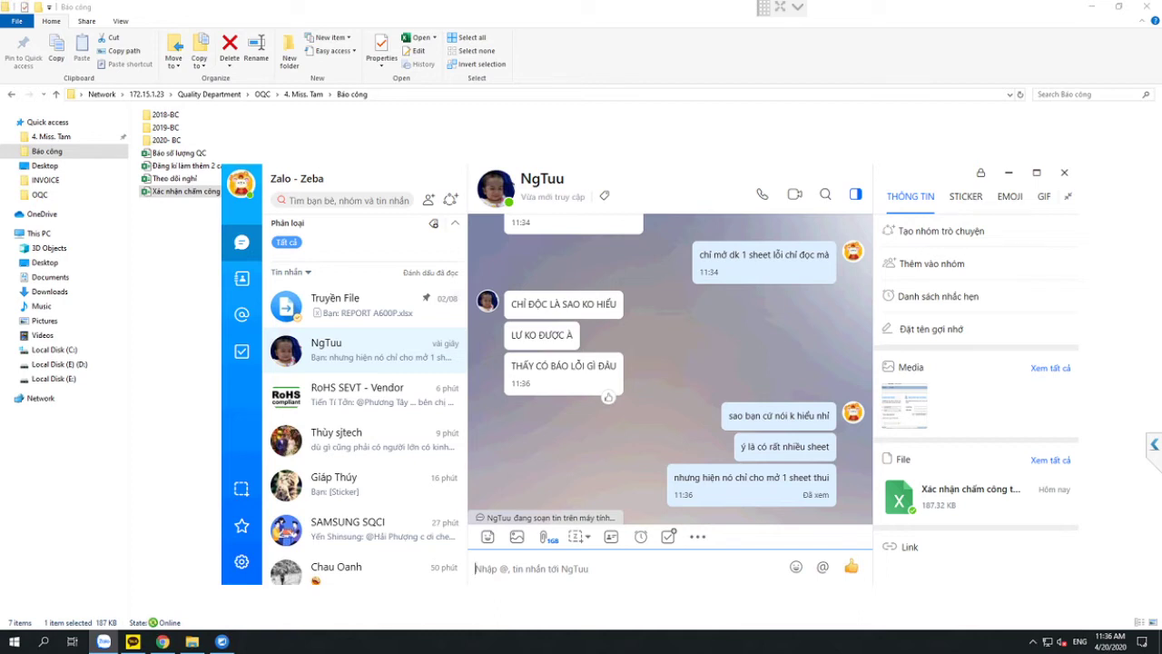
Move the chat window off the file list and open the workbook "Xác nhận chấm công theo bộ phận".
mouse_move(751, 481)
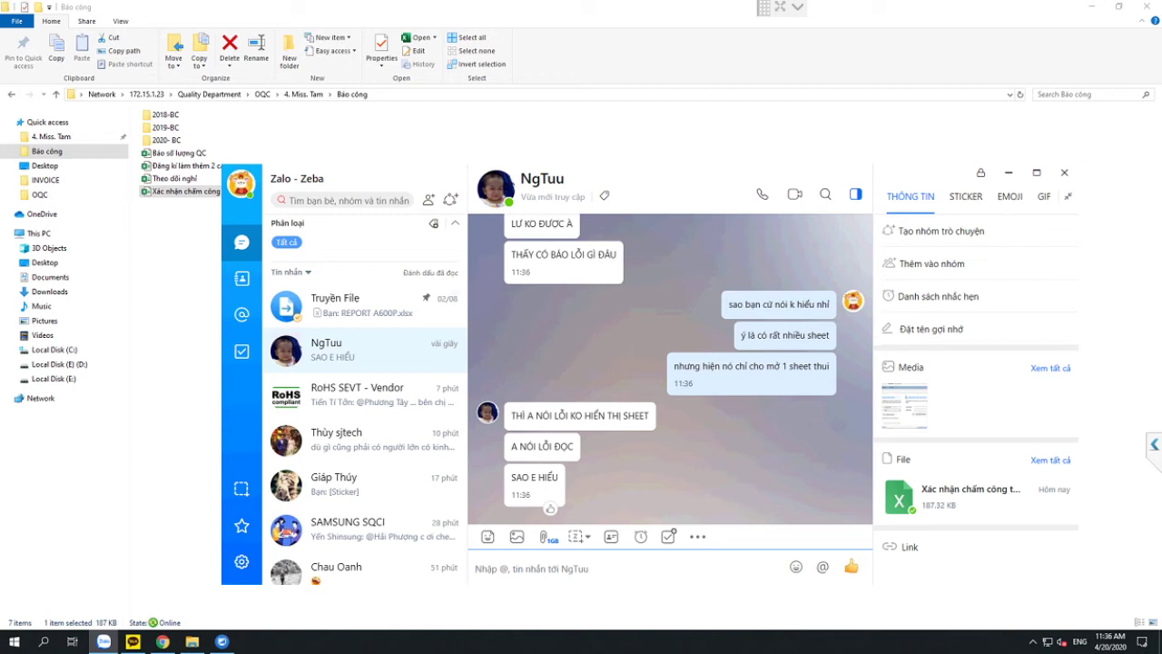
drag(381, 178, 446, 155)
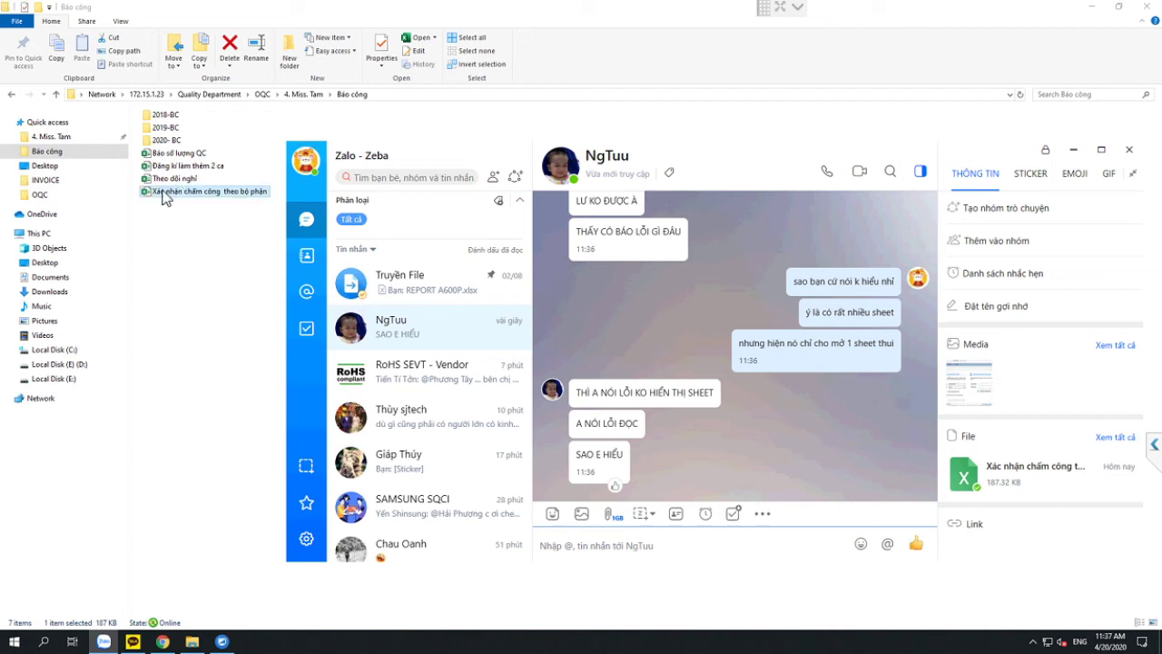
double_click(163, 192)
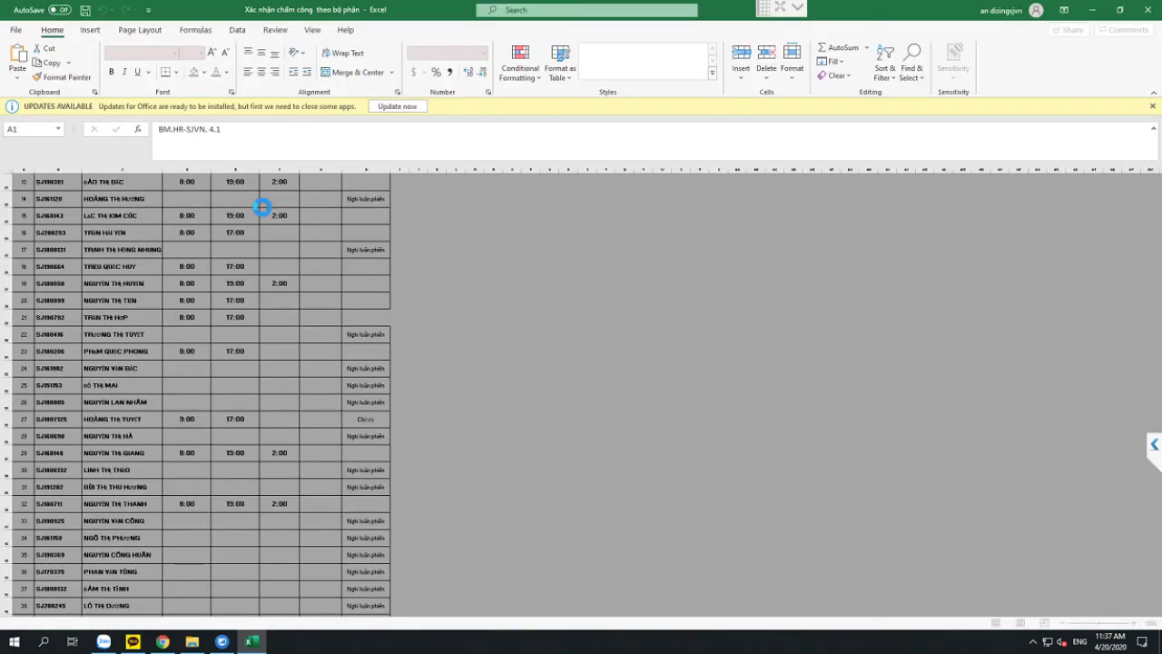
Enable the horizontal scroll bar, vertical scroll bar and sheet tabs in the workbook's advanced display options and apply them.
click(15, 29)
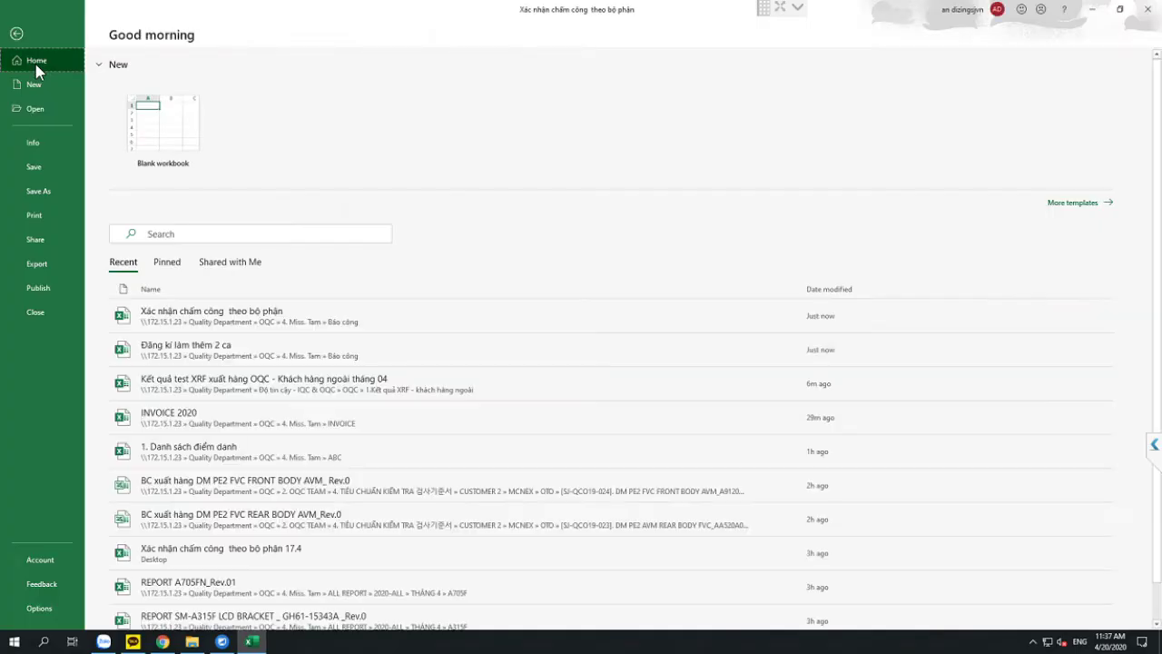
click(40, 608)
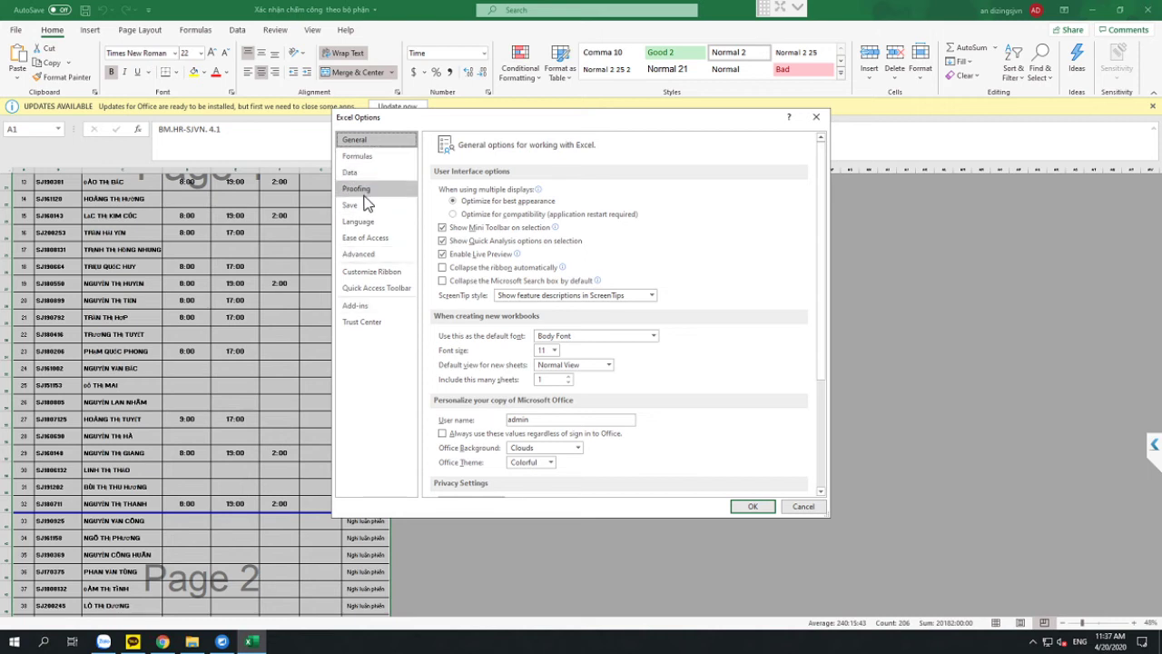
scroll(597, 350, down, 5)
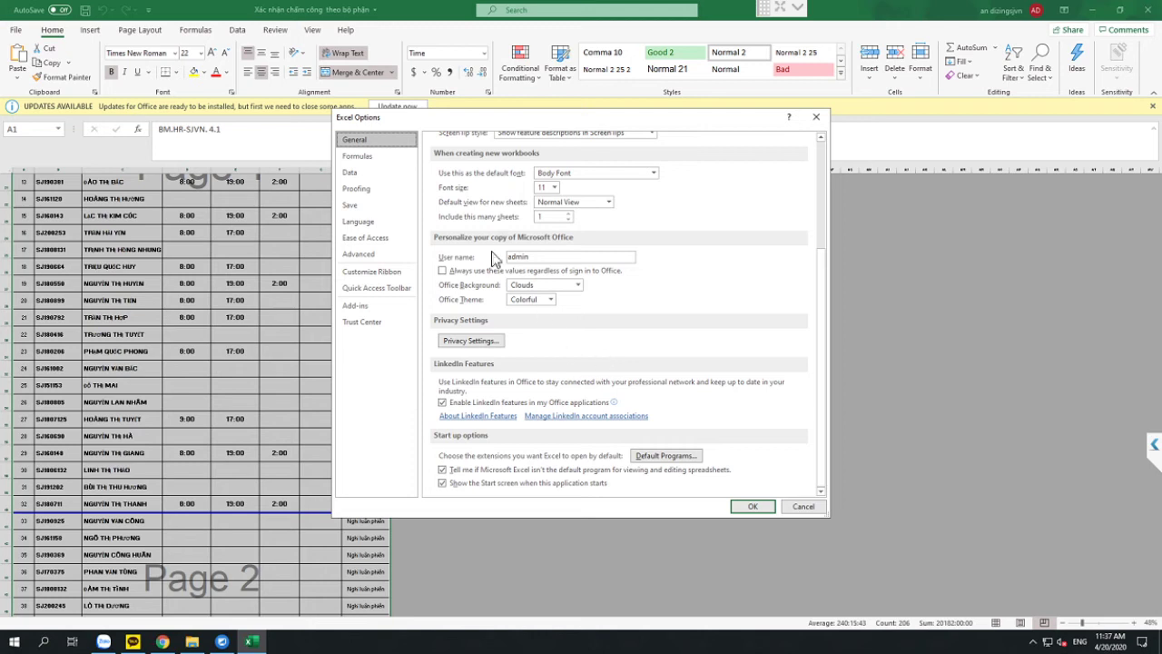
click(377, 254)
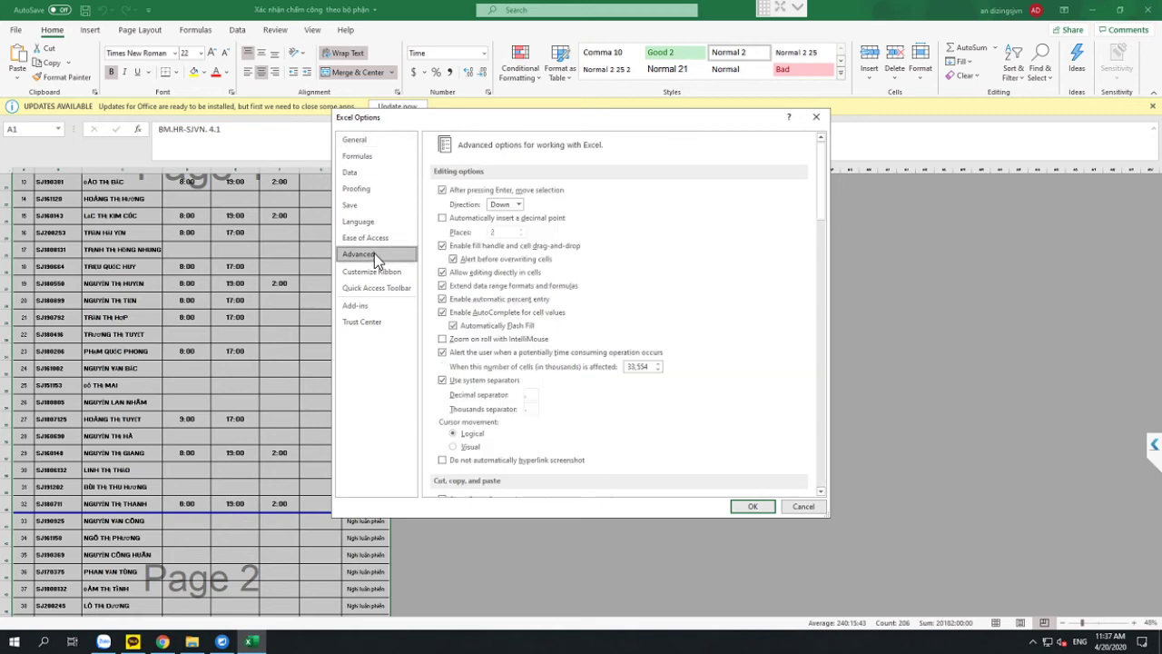
scroll(609, 330, down, 5)
scroll(604, 348, down, 10)
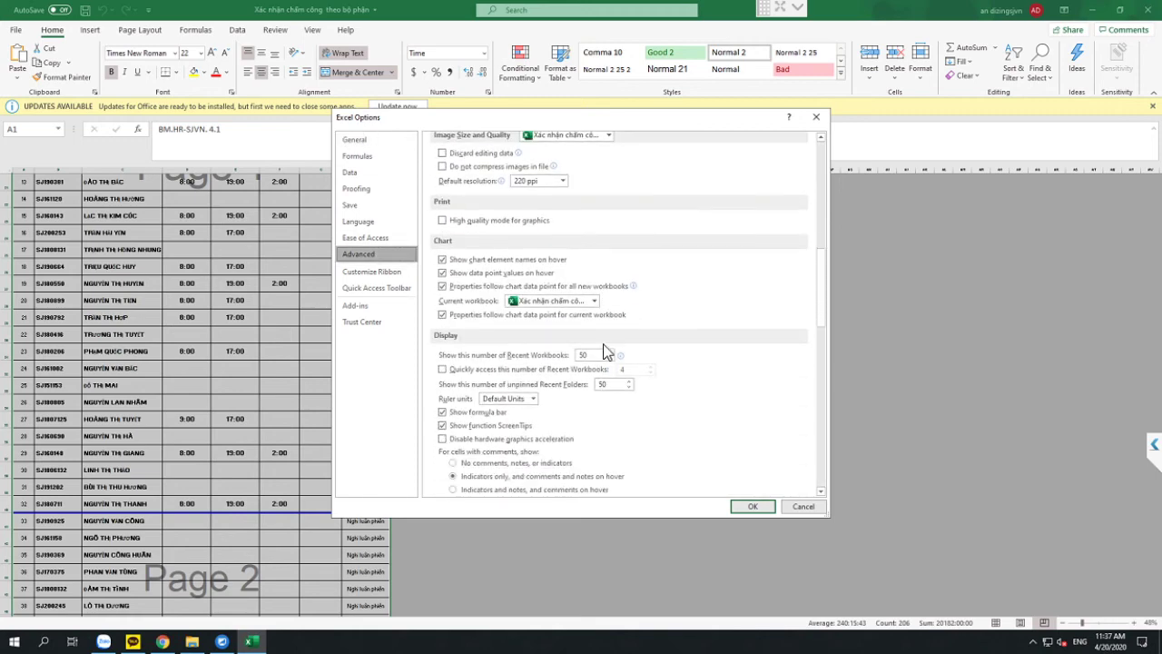
scroll(594, 362, down, 3)
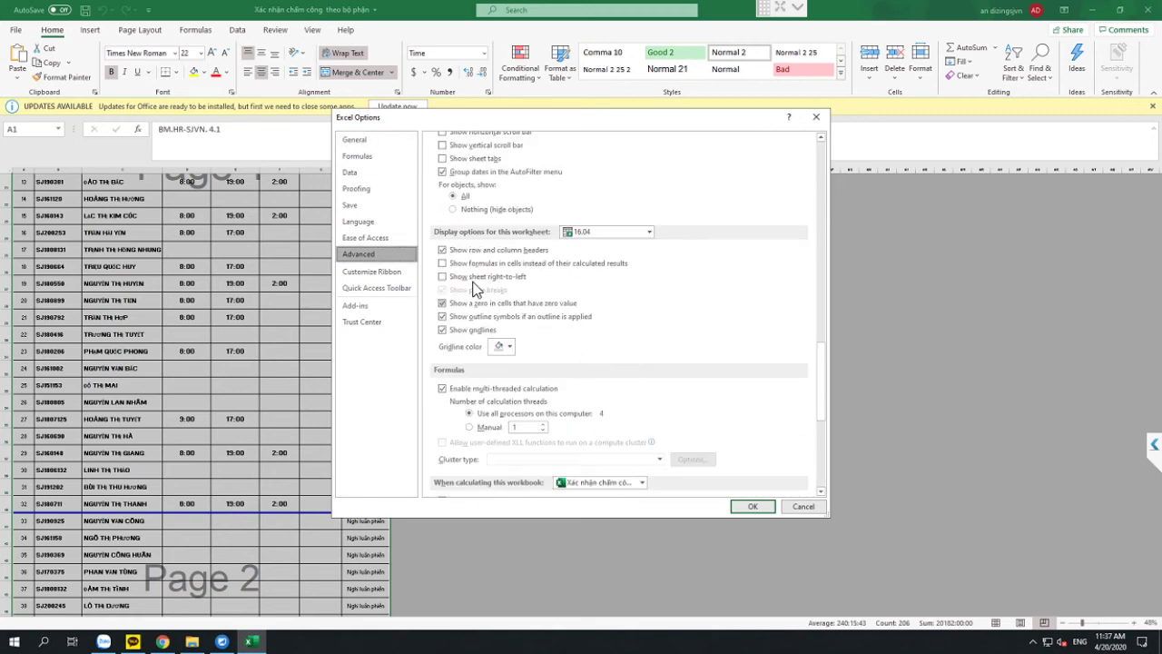
scroll(479, 272, up, 2)
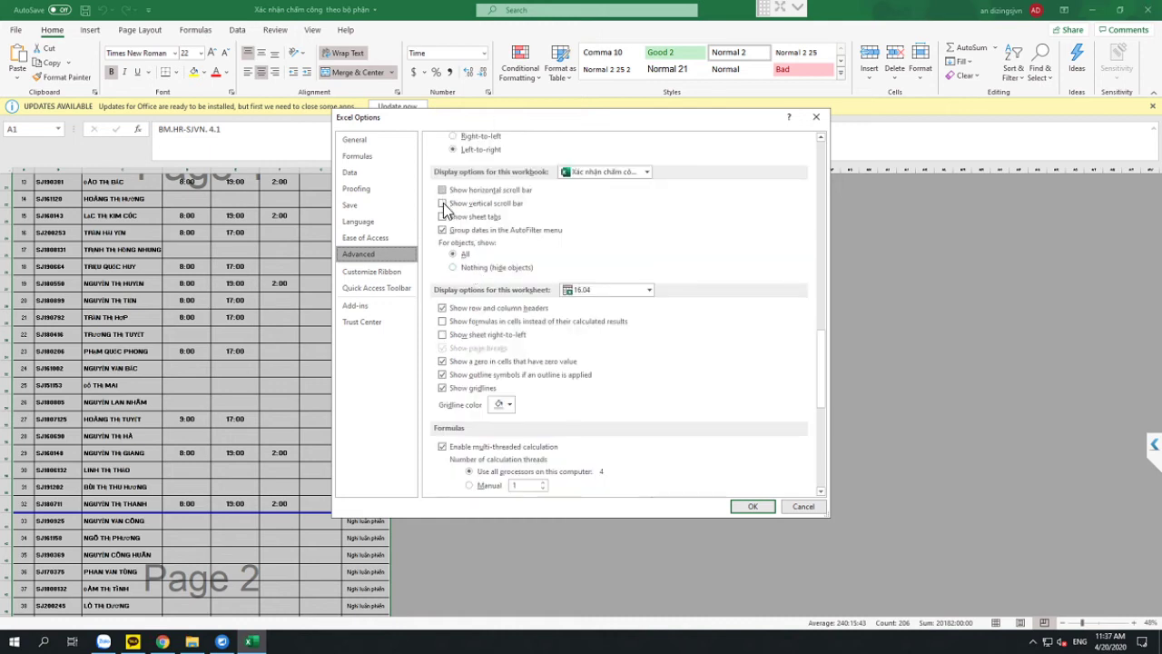
click(442, 190)
click(442, 203)
click(442, 216)
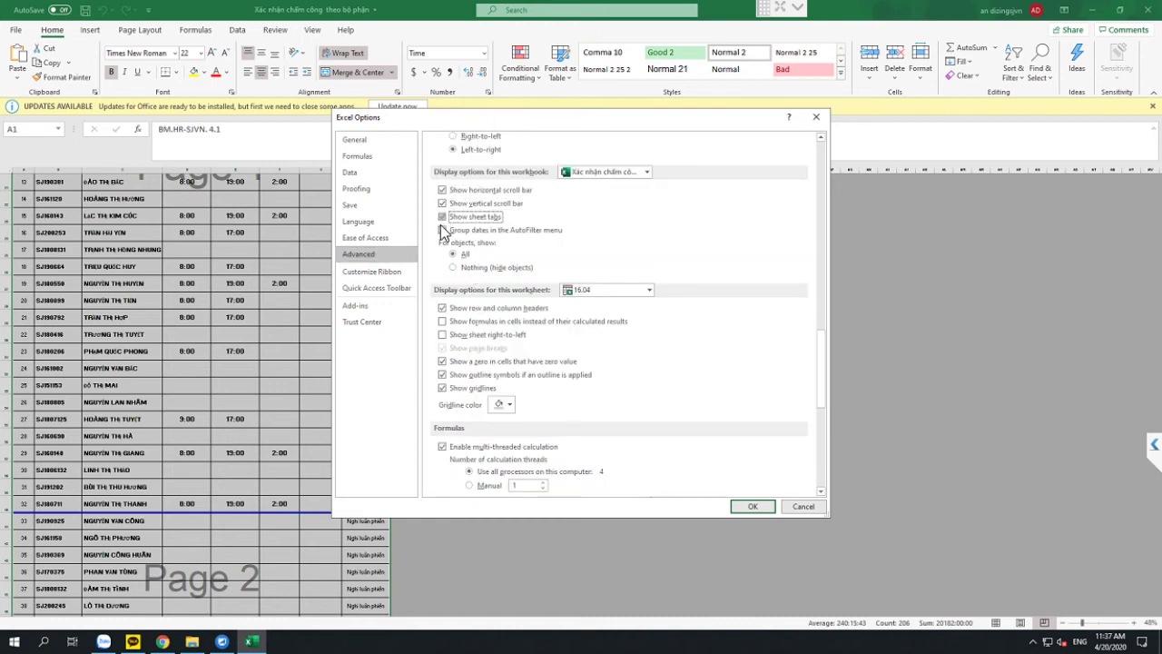
click(753, 505)
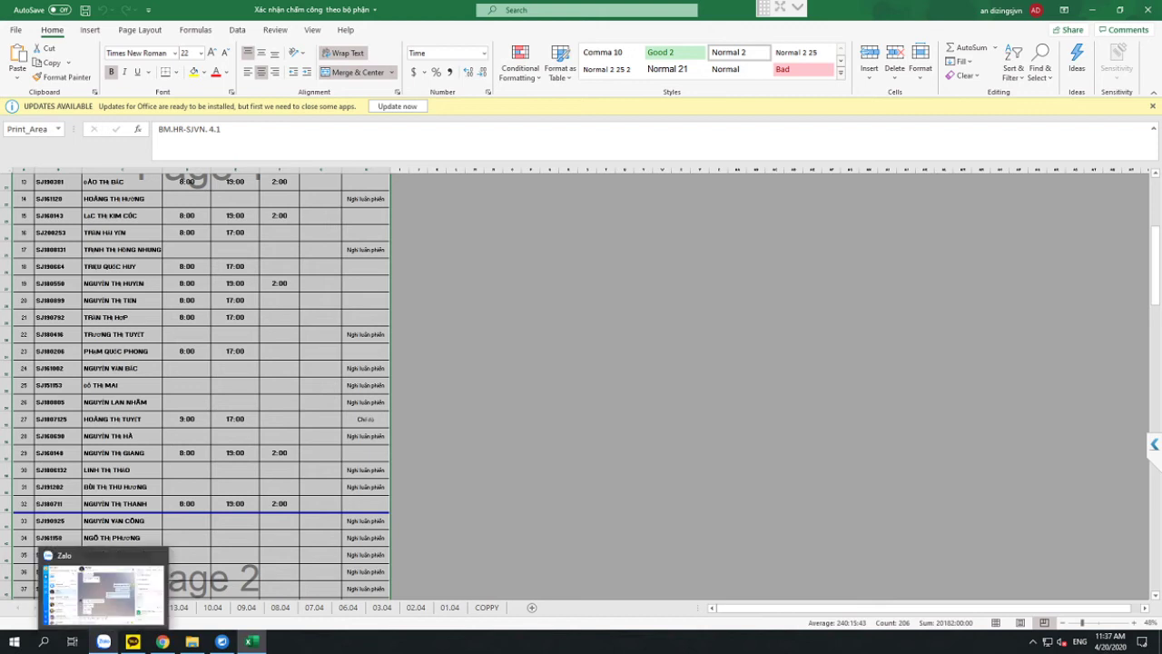
Switch to the Zalo chat and send the helper "tại vừa nãy mình mở lên nó hiện là lỗi ready".
click(103, 640)
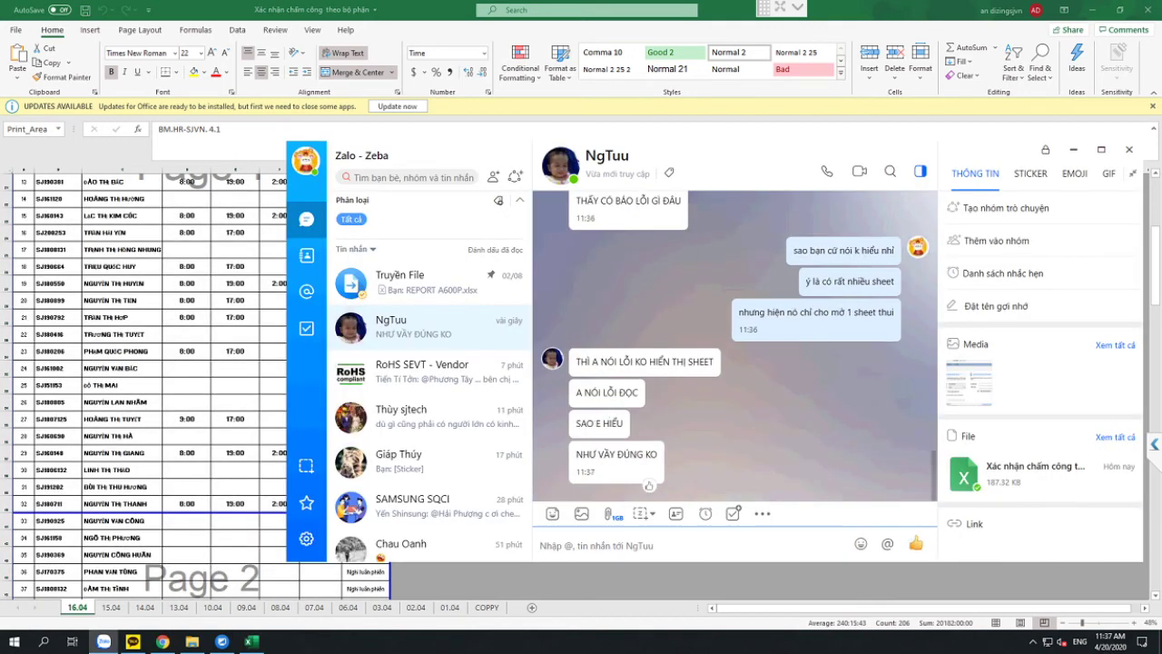
text(tại vừa này)
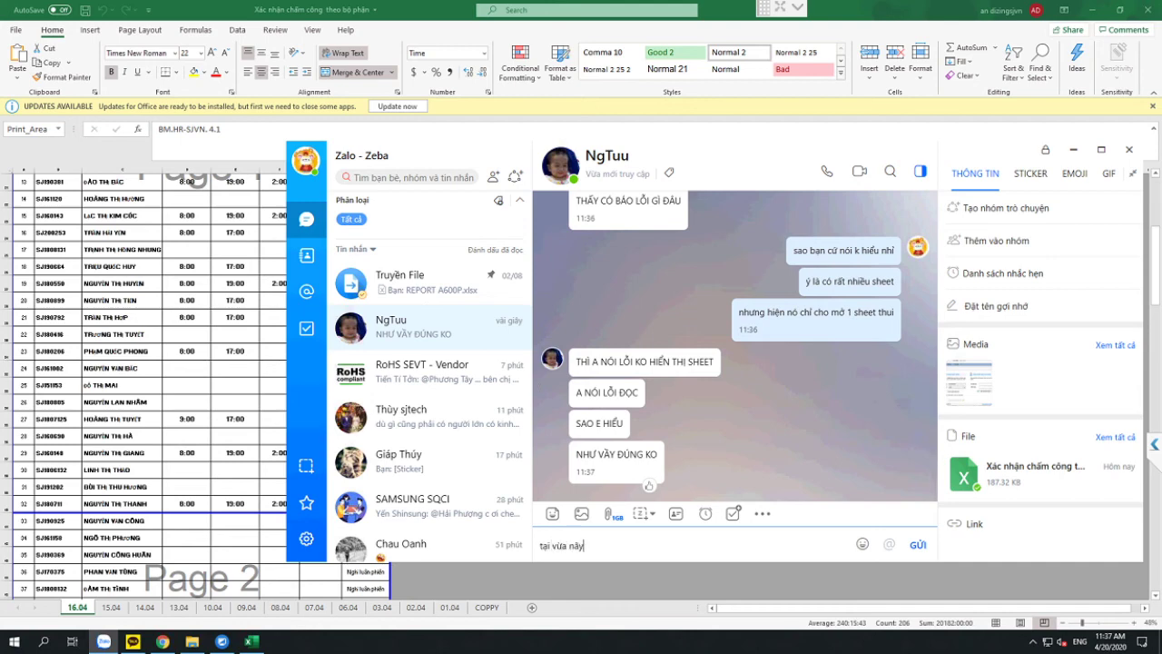
text( mình mở lên nó hiển là lỗi re)
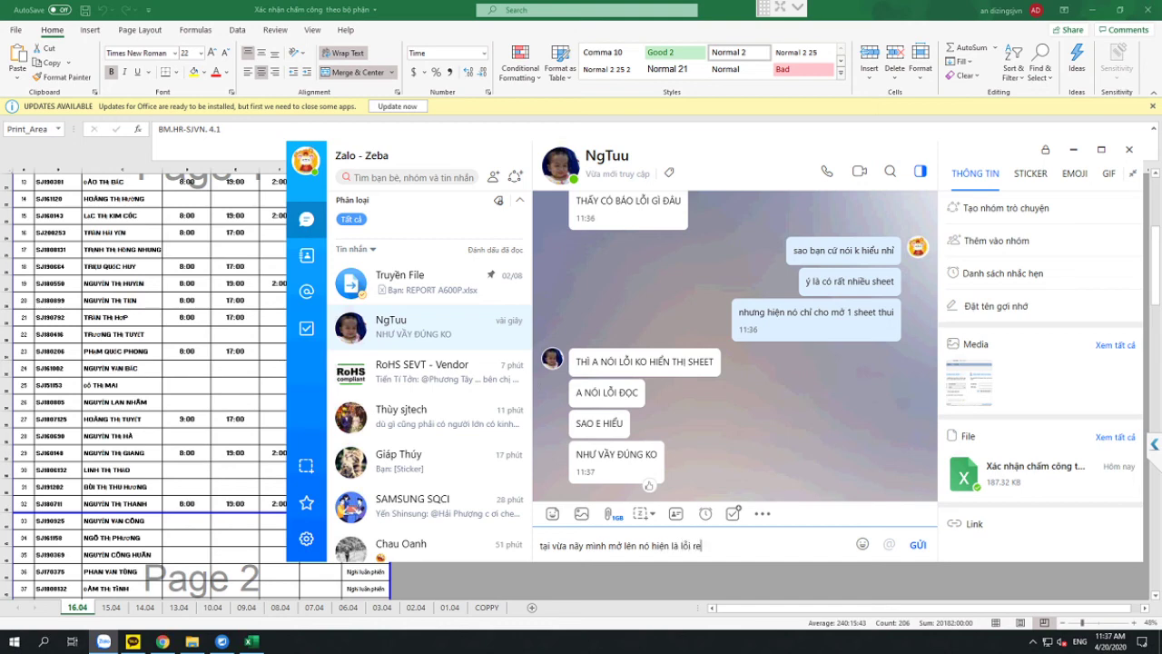
text(ady)
key(Return)
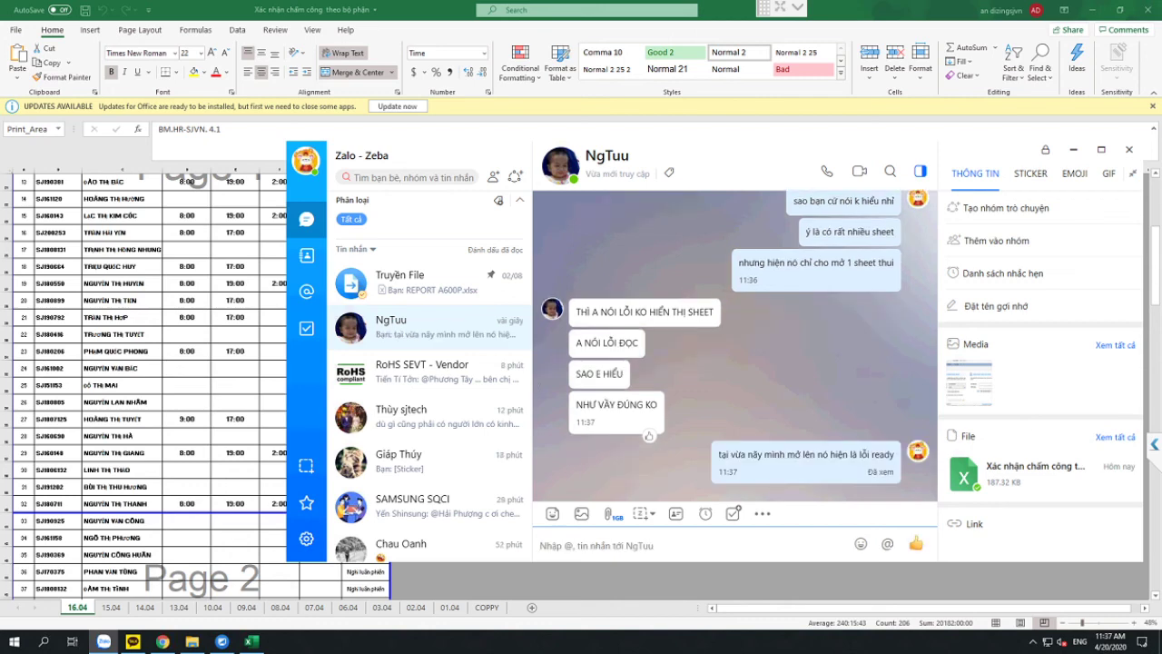
Send the helper the two short replies "vâng" and "hì".
text(vâng)
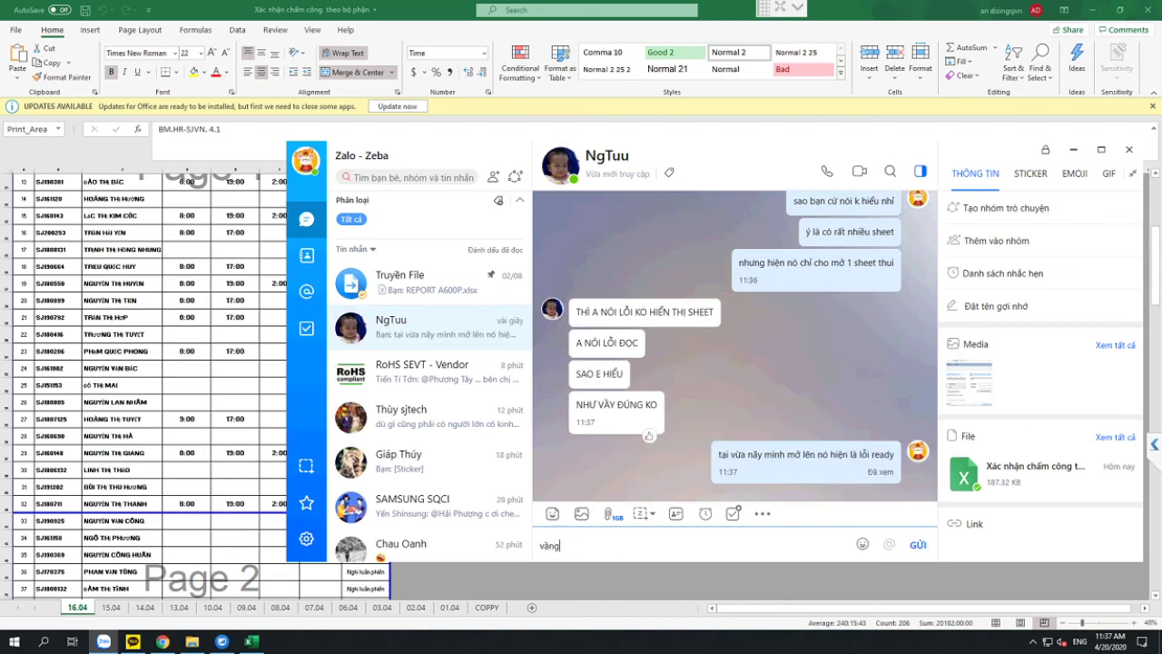
key(Return)
text(hi)
key(Return)
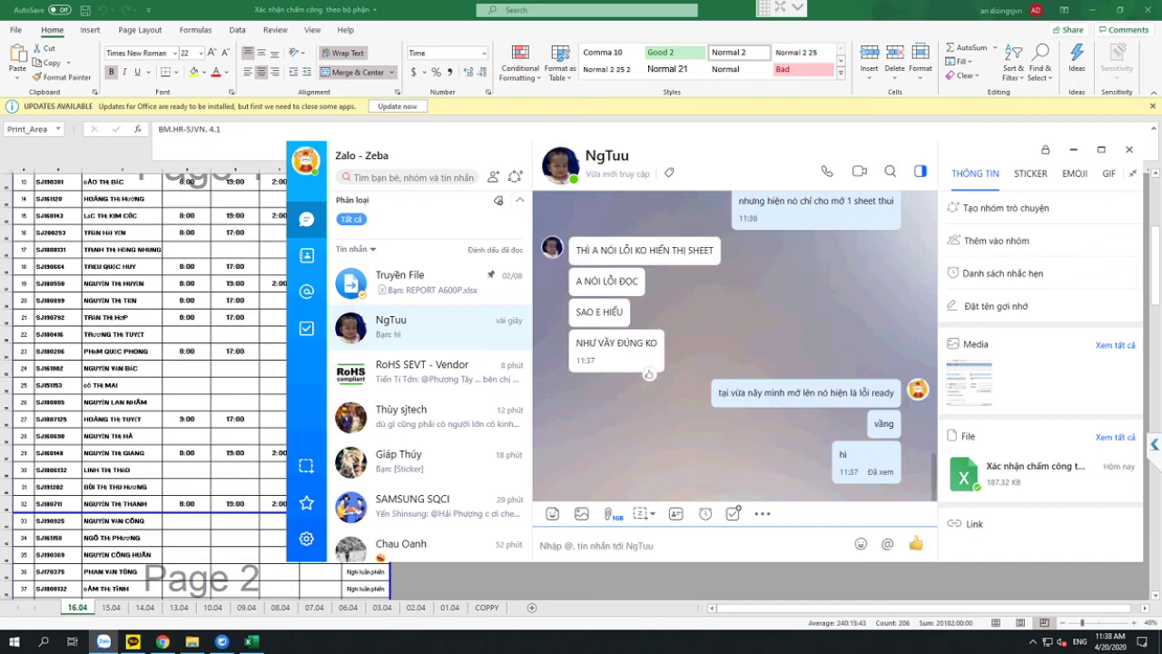
Thank the helper with the messages "cảm ơn bạn nhiều nhé" and "mình nhìn thấy ùi lần sau mình làm theo".
text(cám ơ)
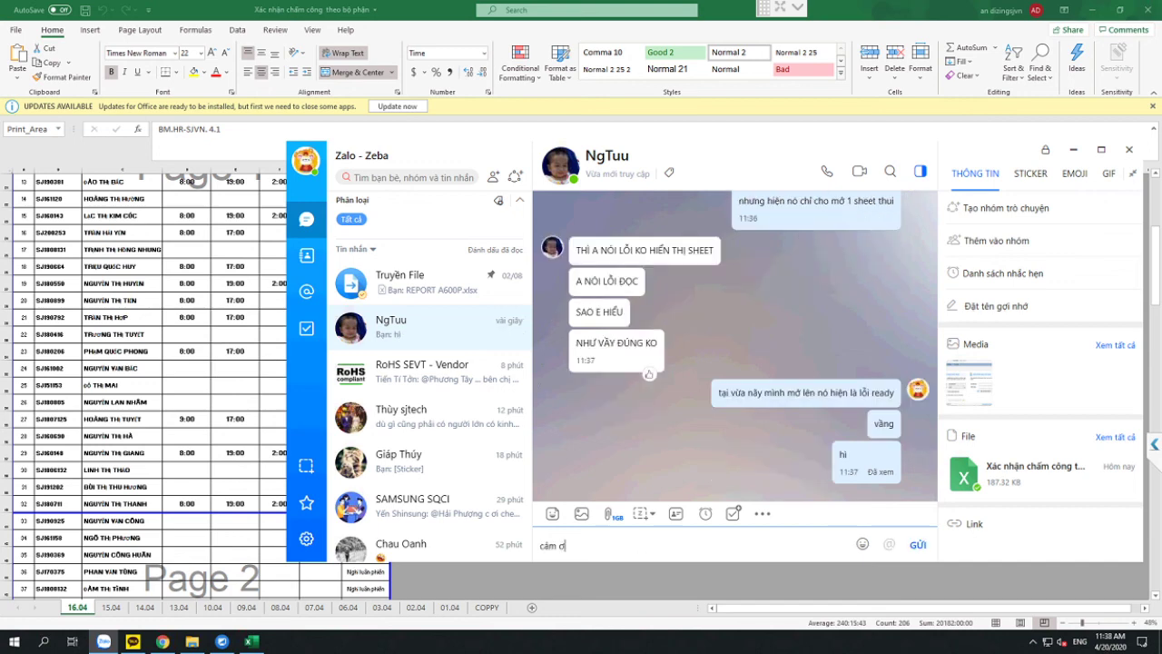
text(n bạn nhiều nhé)
key(Return)
text(mình nhìn thảy ùi )
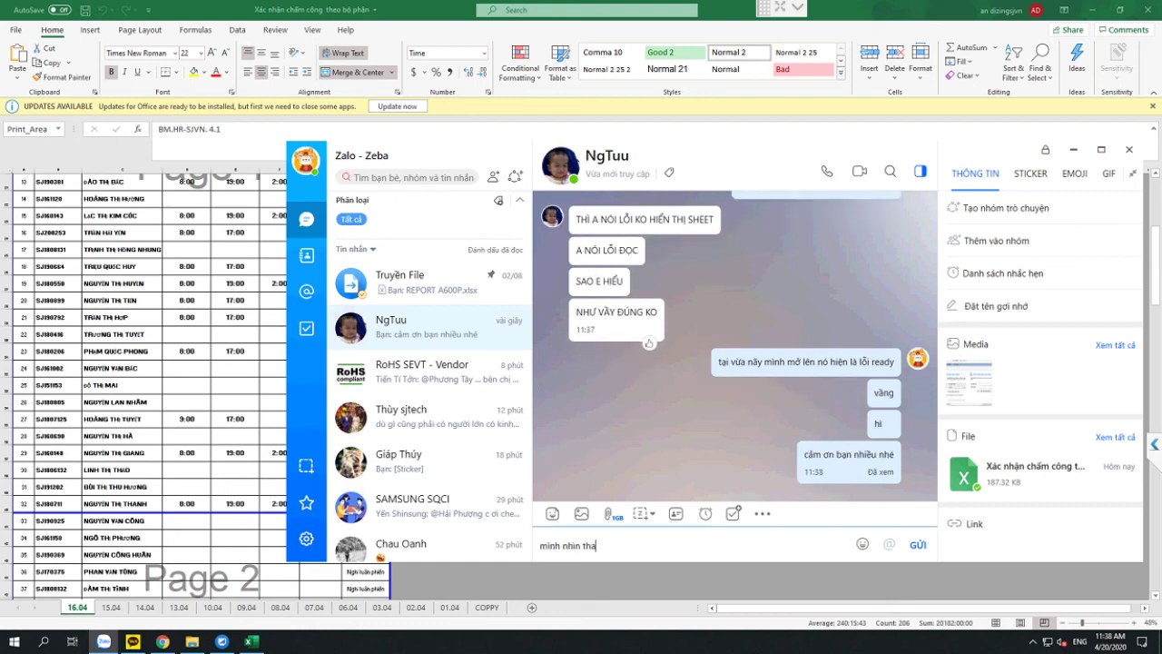
text(lần sau mình làm theo)
key(Return)
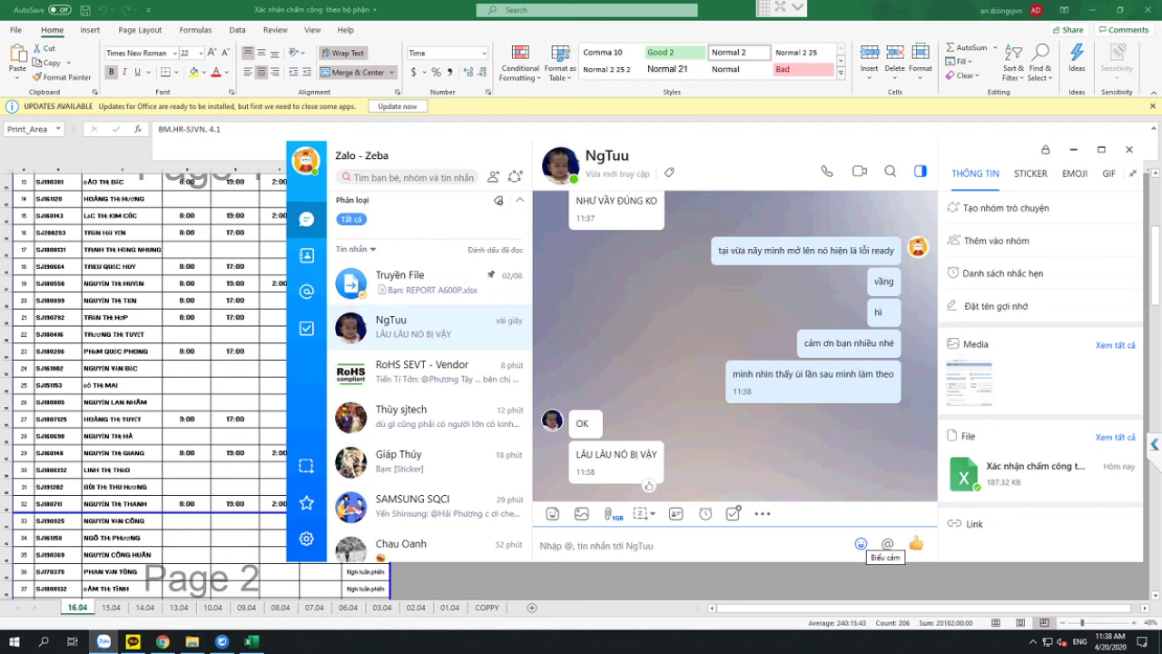
Open the emoji picker for the chat message.
click(860, 543)
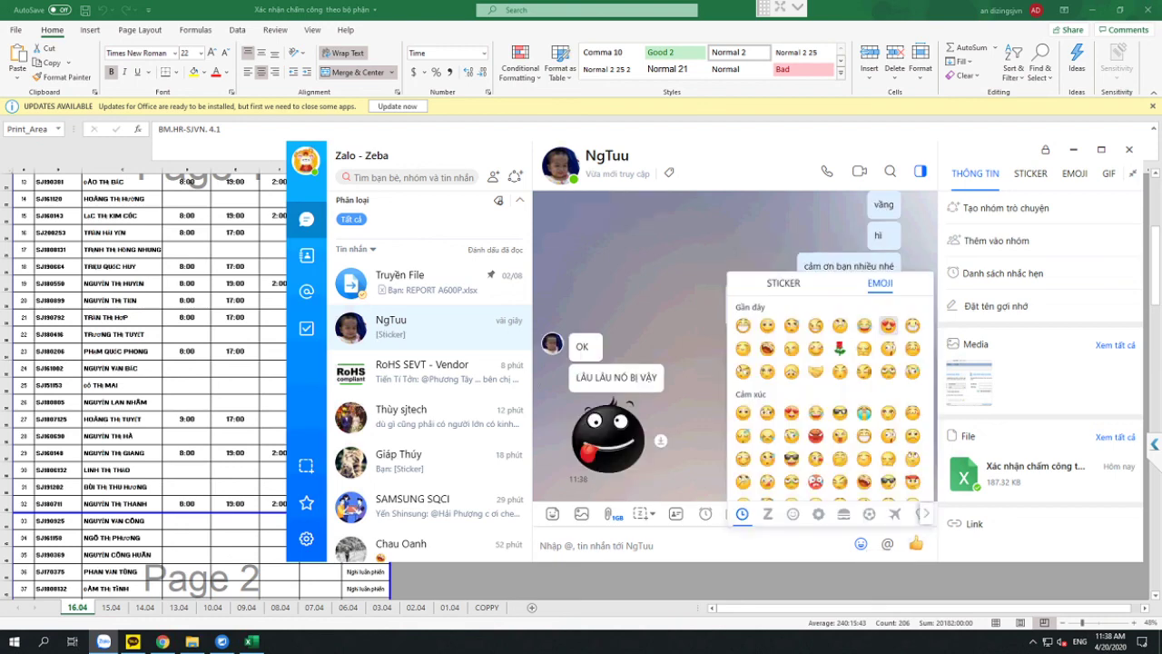